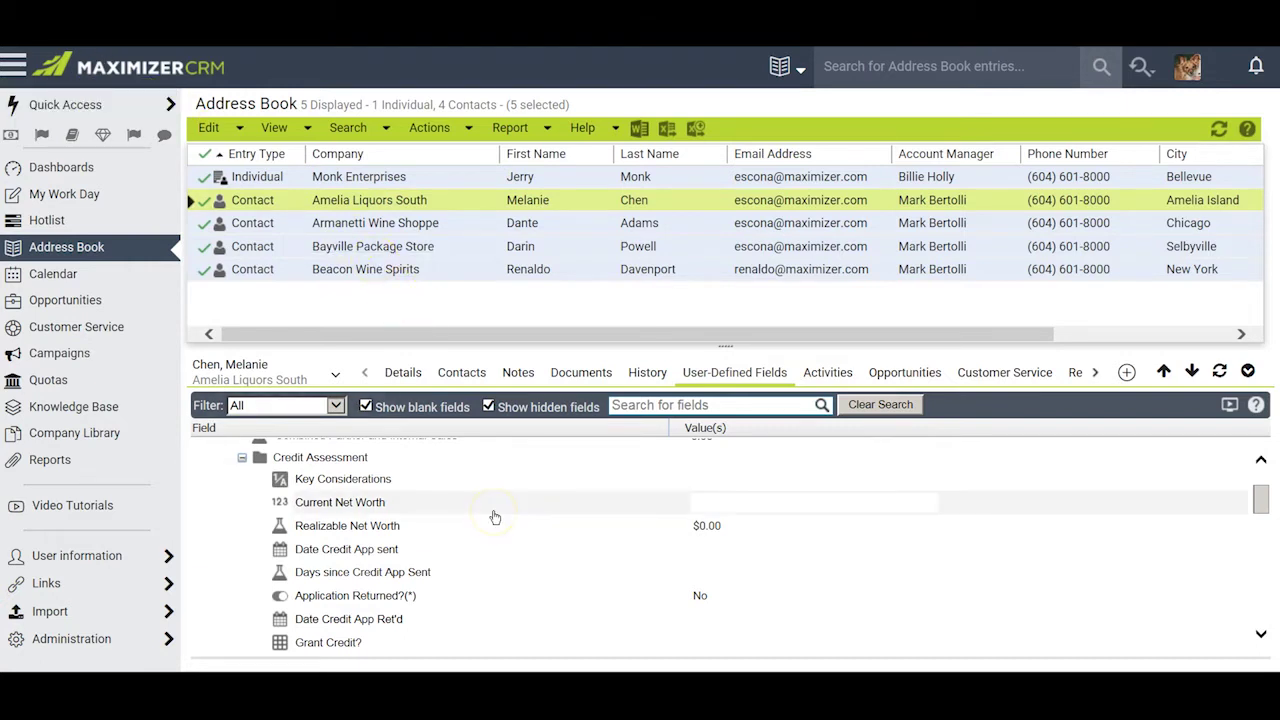
- Go to Administration's Desktop and Mobile Setup page listing the Word and Outlook integration downloads
click(108, 640)
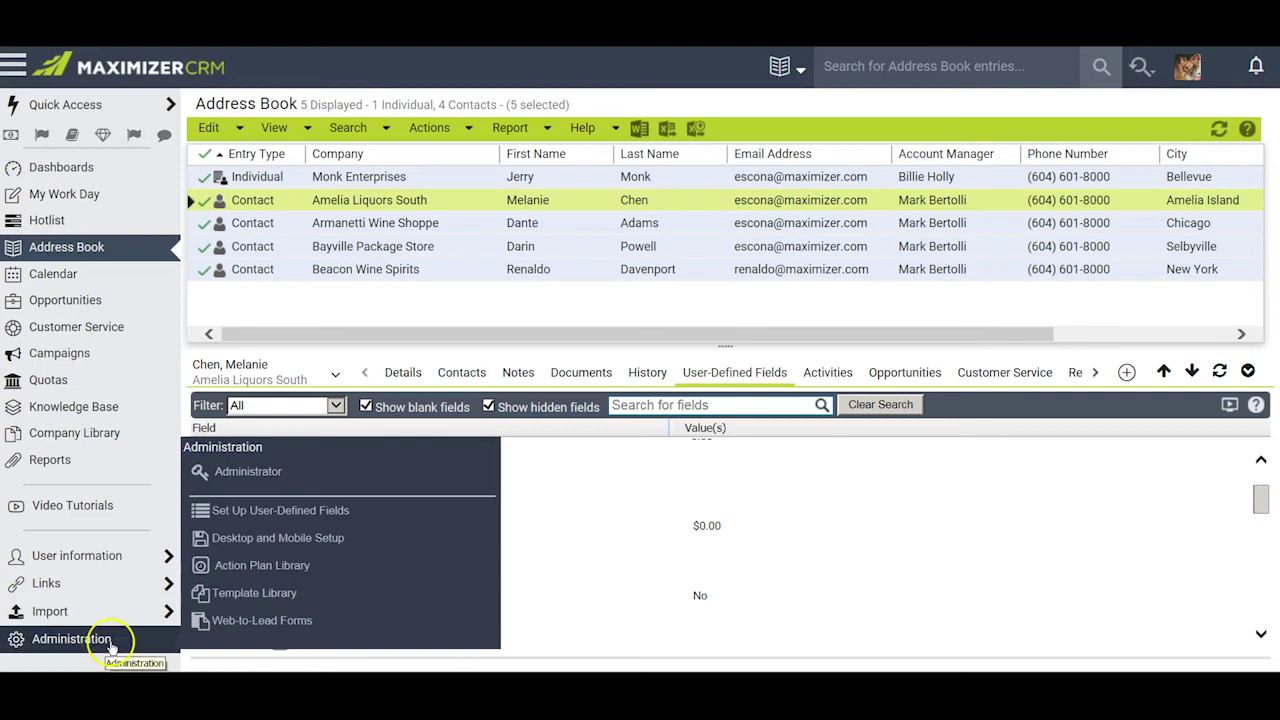
click(289, 546)
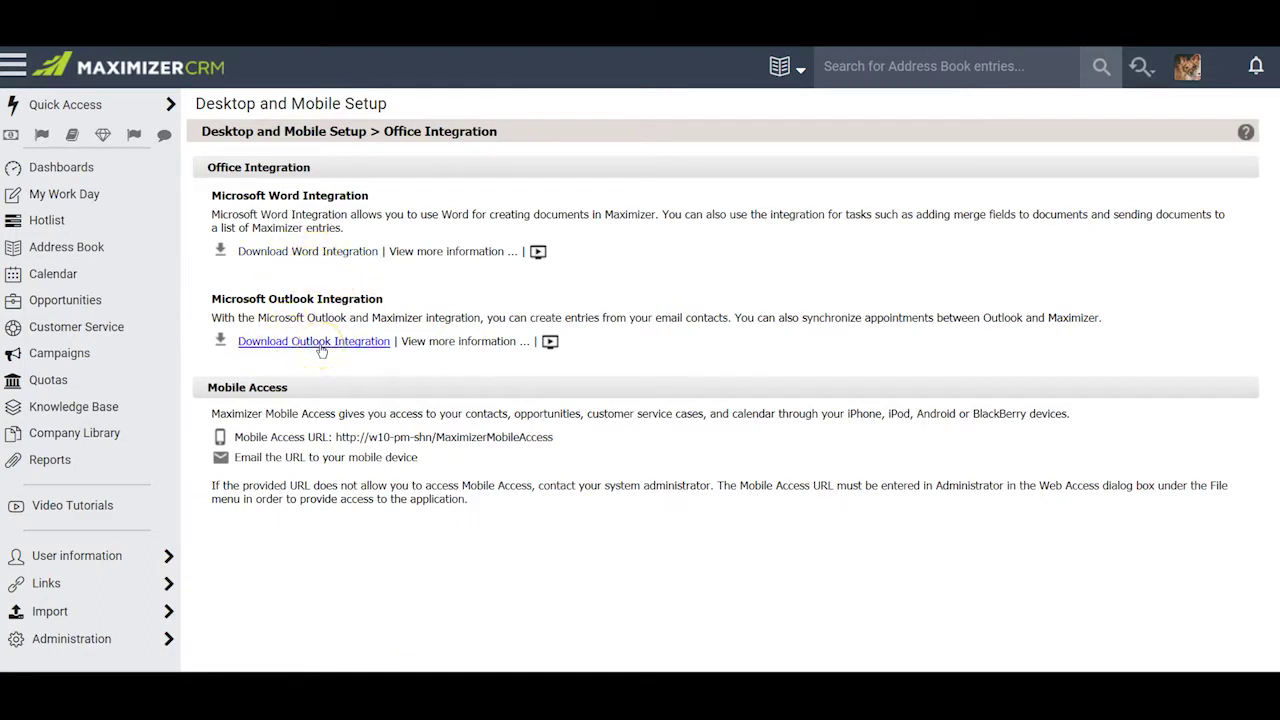
- Download and run OutlookInt.exe, completing the InstallShield Wizard installation
click(310, 343)
click(958, 653)
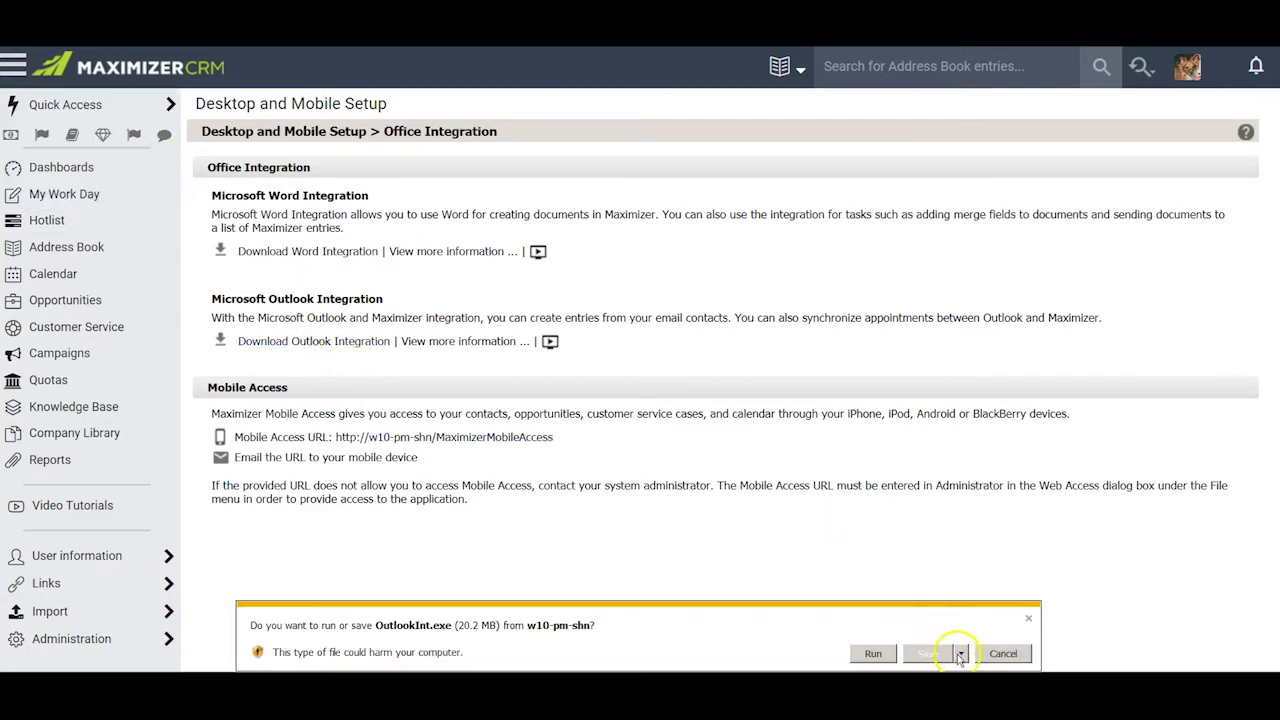
click(876, 655)
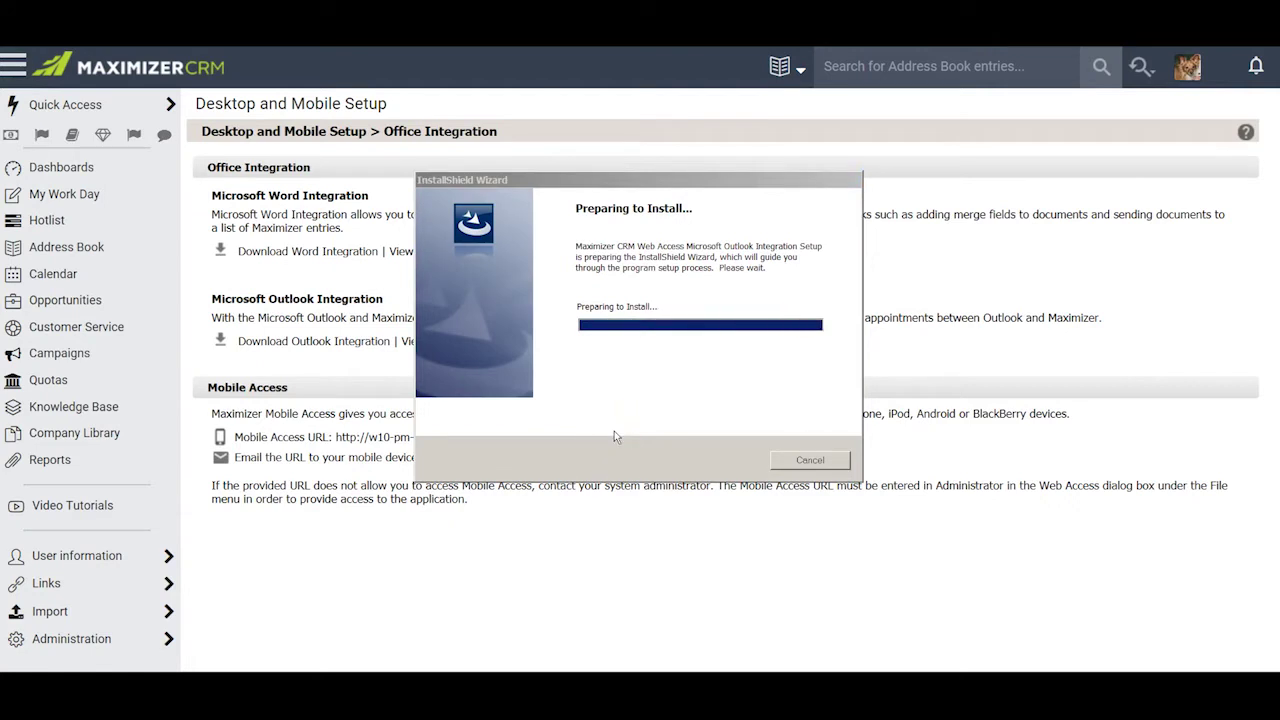
click(737, 476)
click(737, 479)
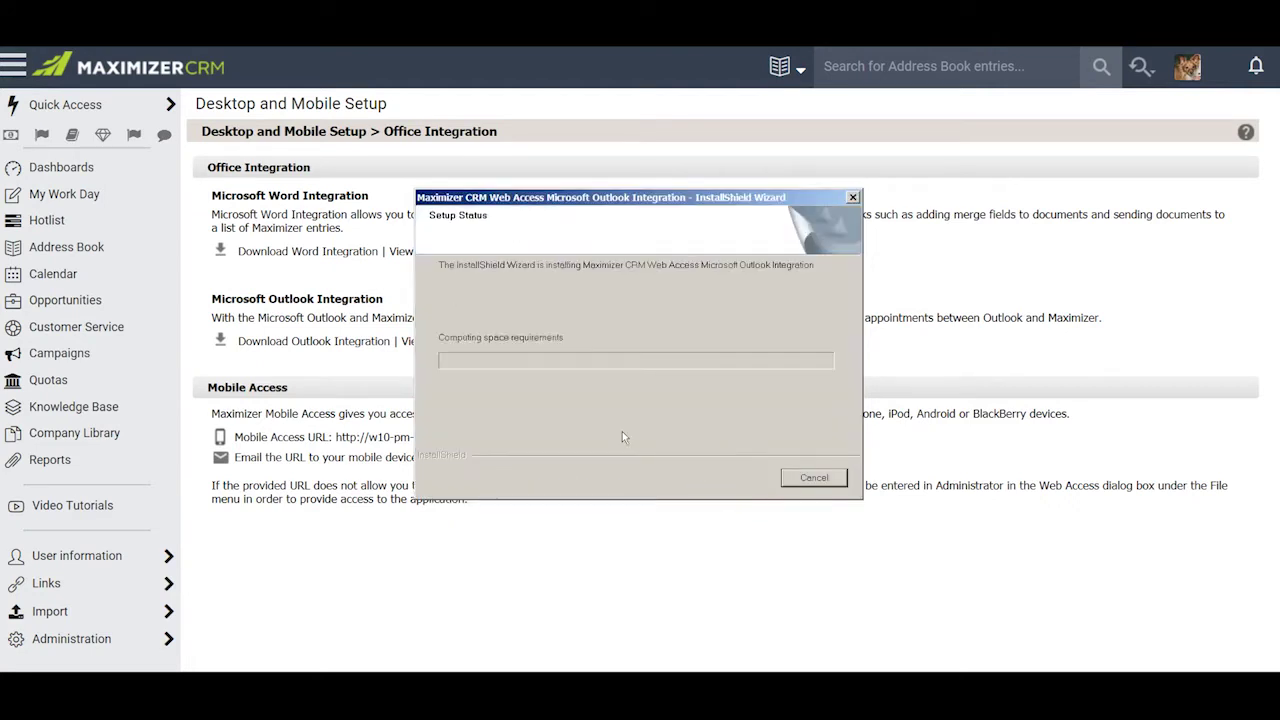
click(741, 474)
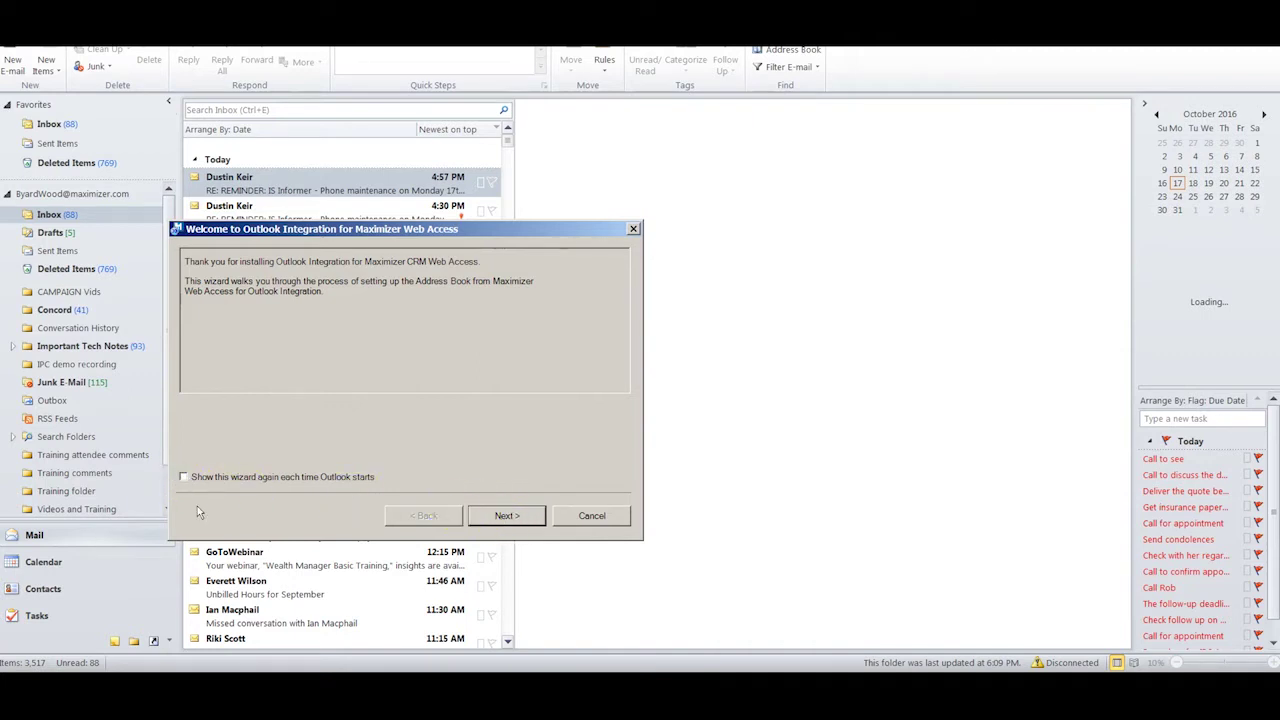
click(205, 480)
click(508, 510)
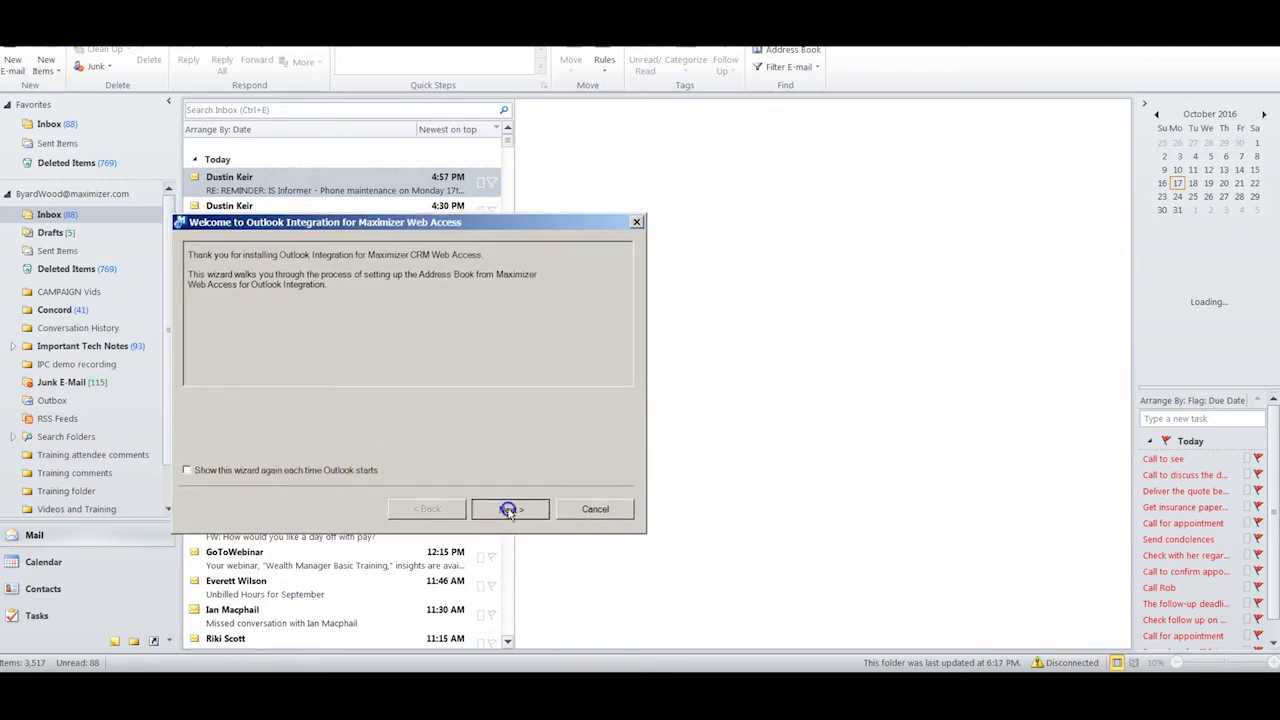
right_click(376, 410)
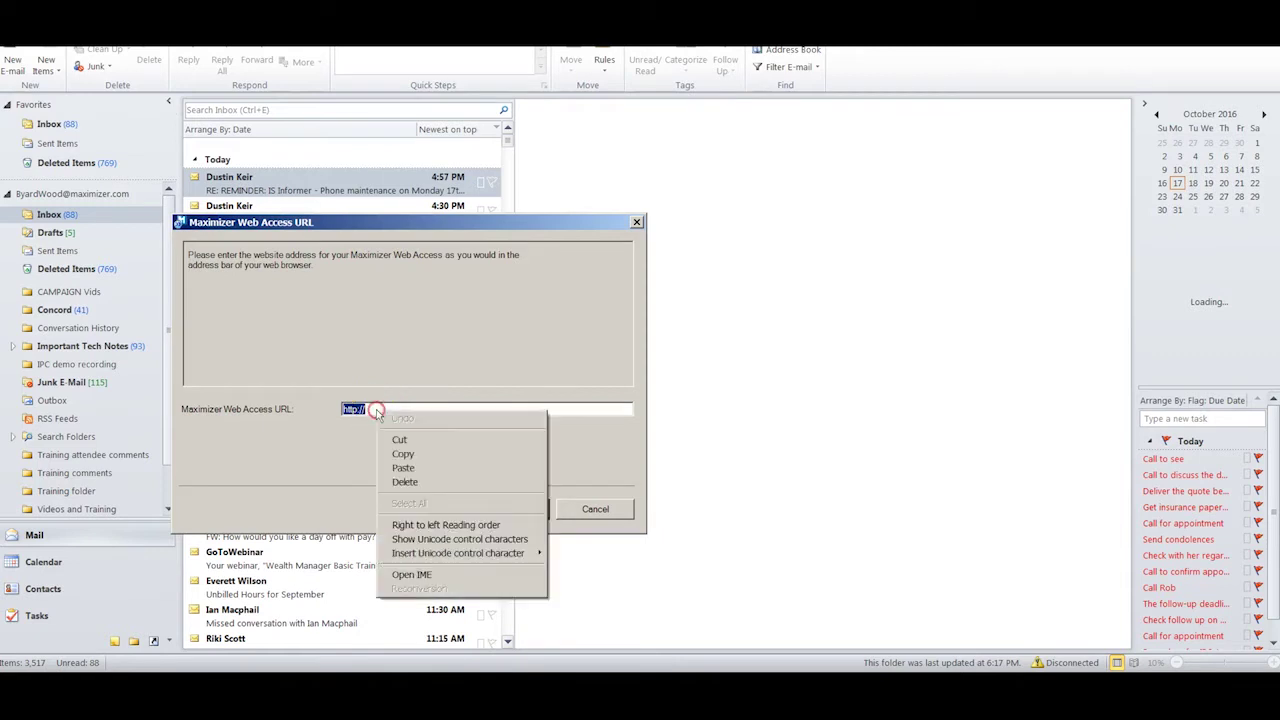
click(403, 468)
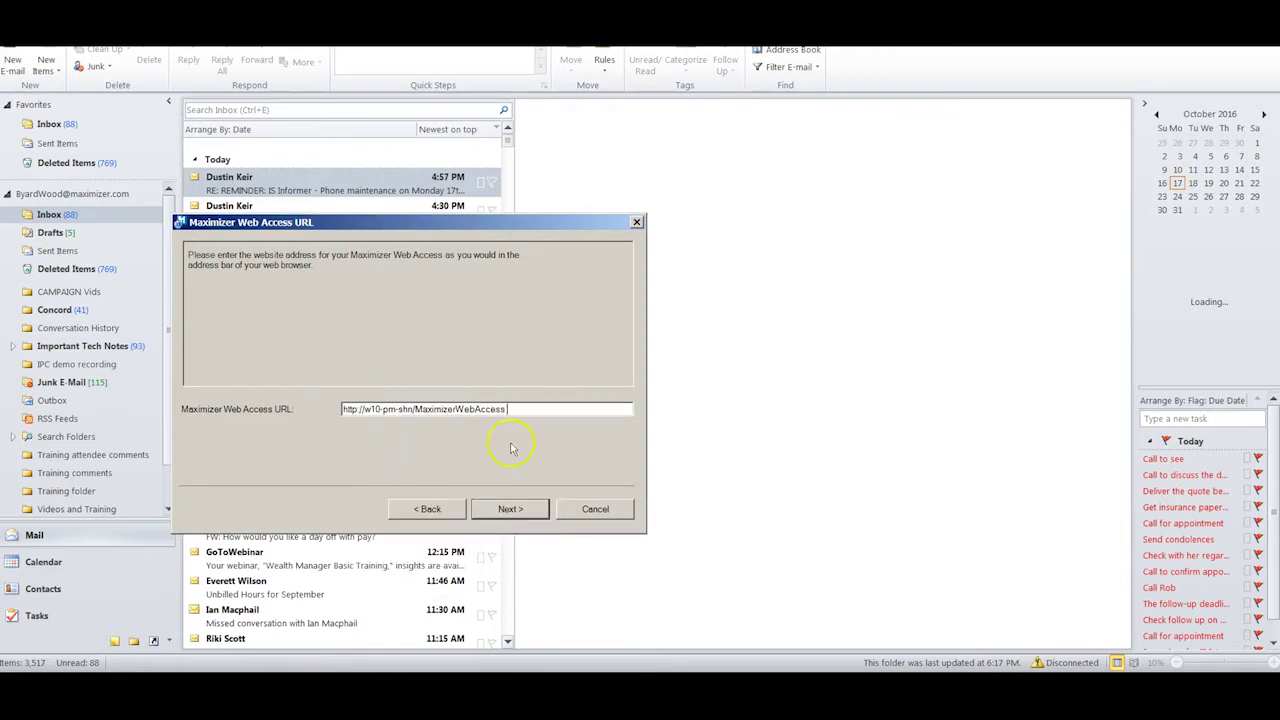
click(502, 511)
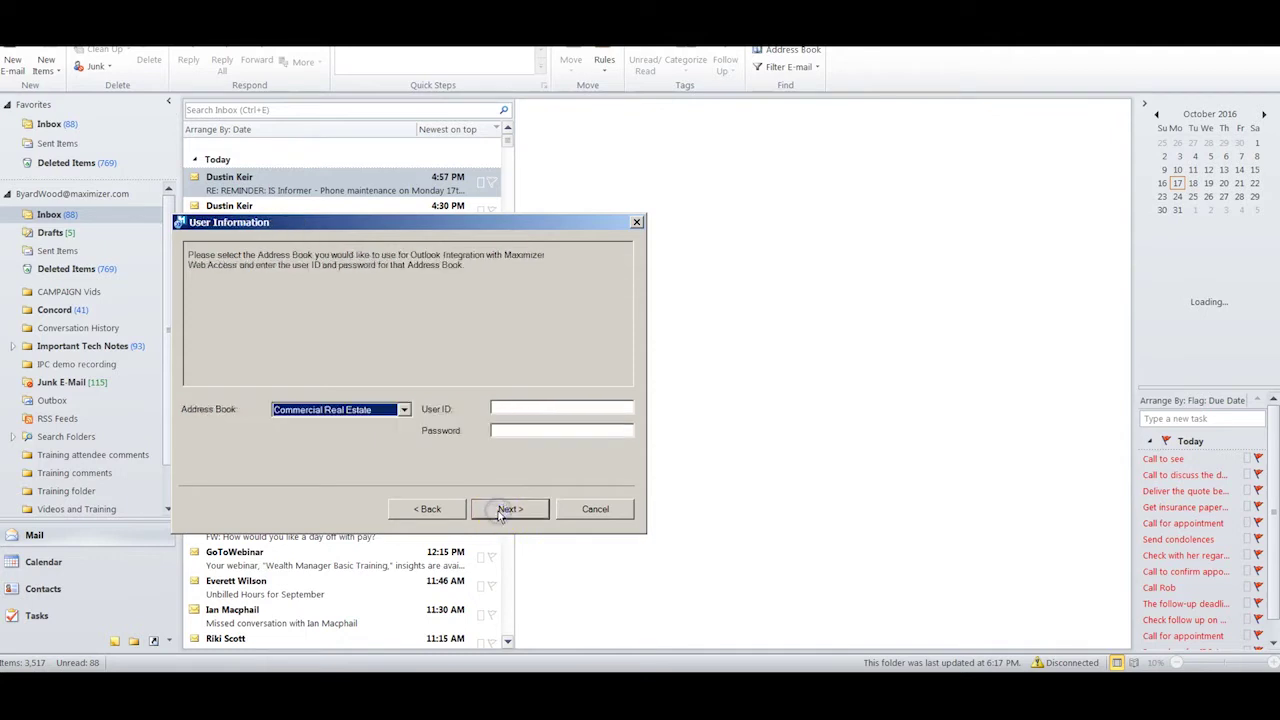
- Choose the Escona Tutorial address book, enter the user ID and password, and proceed to Other System Options
click(405, 413)
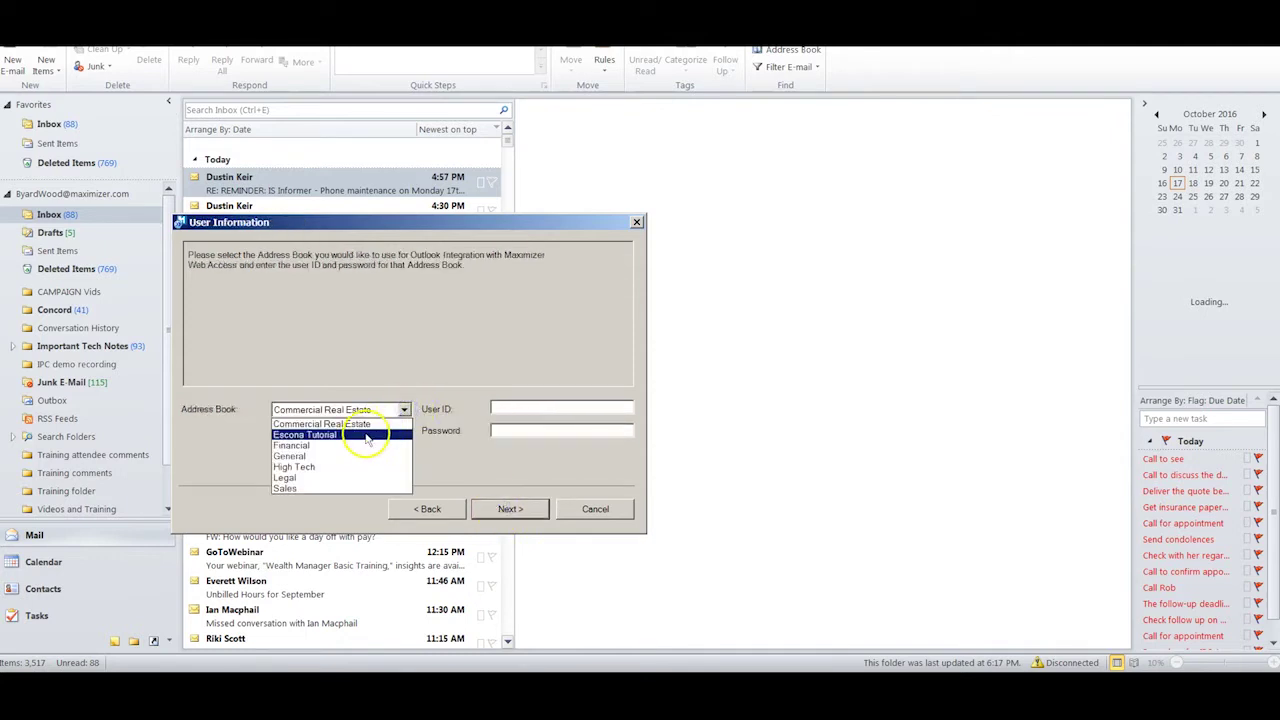
click(364, 431)
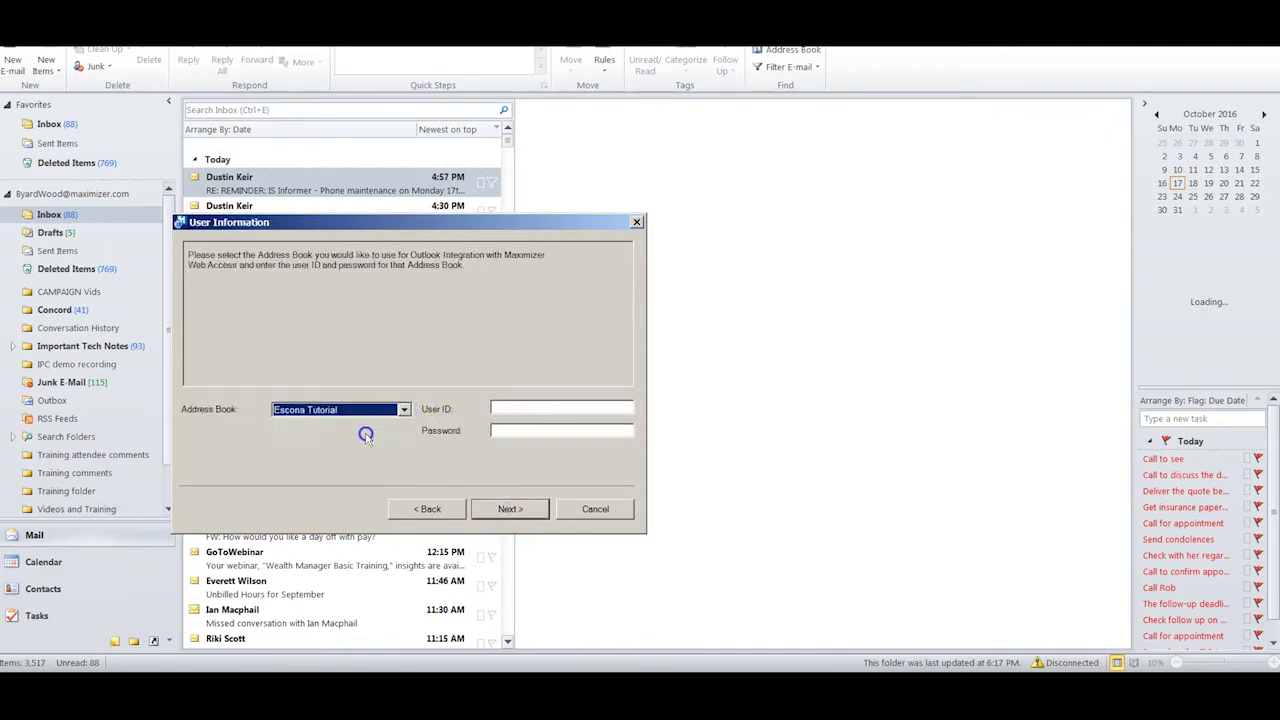
click(501, 409)
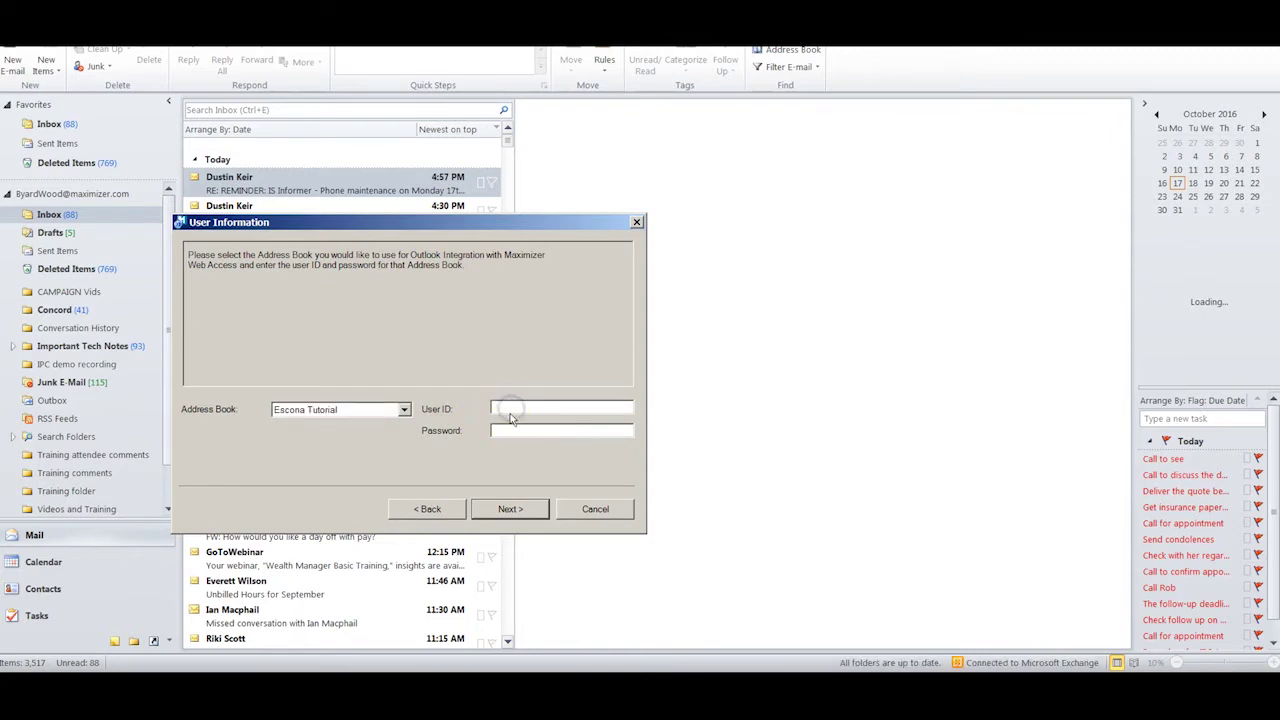
text(MASTER)
click(518, 430)
text(control)
click(508, 509)
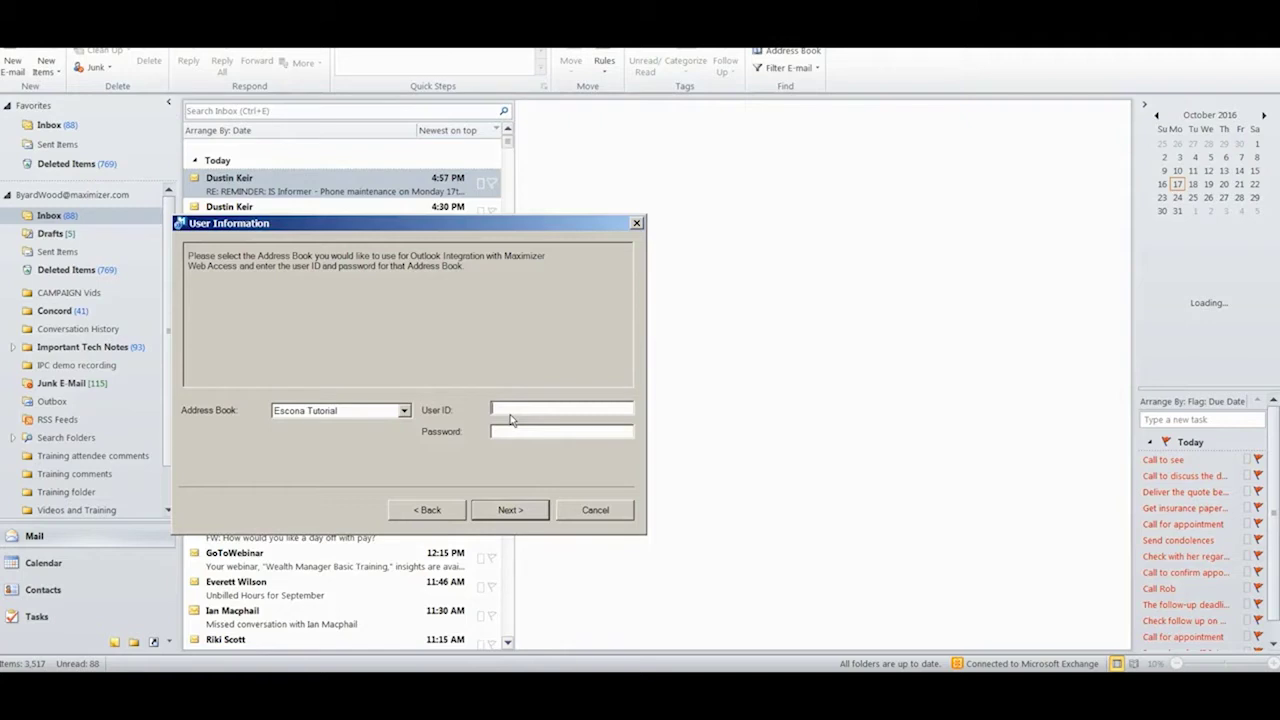
key(Return)
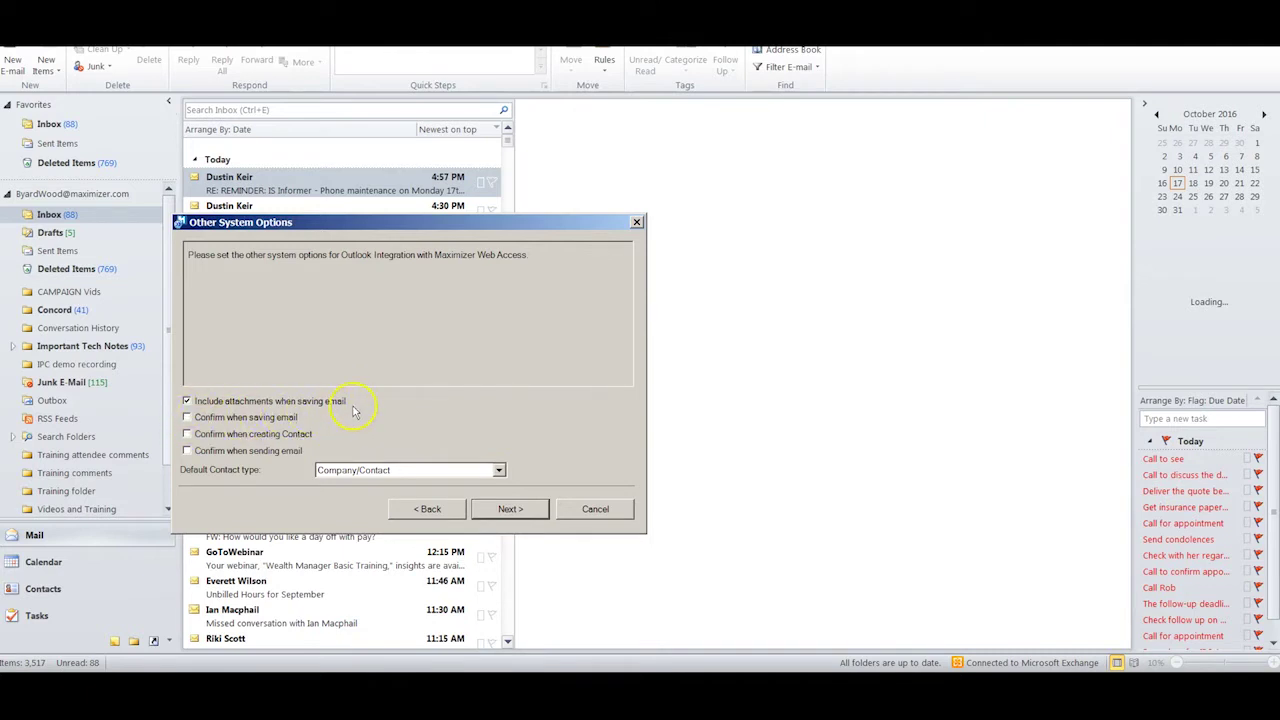
- Require confirmation when saving email, creating contacts and sending email, keeping Company/Contact as default
click(185, 418)
click(186, 435)
click(186, 451)
click(499, 470)
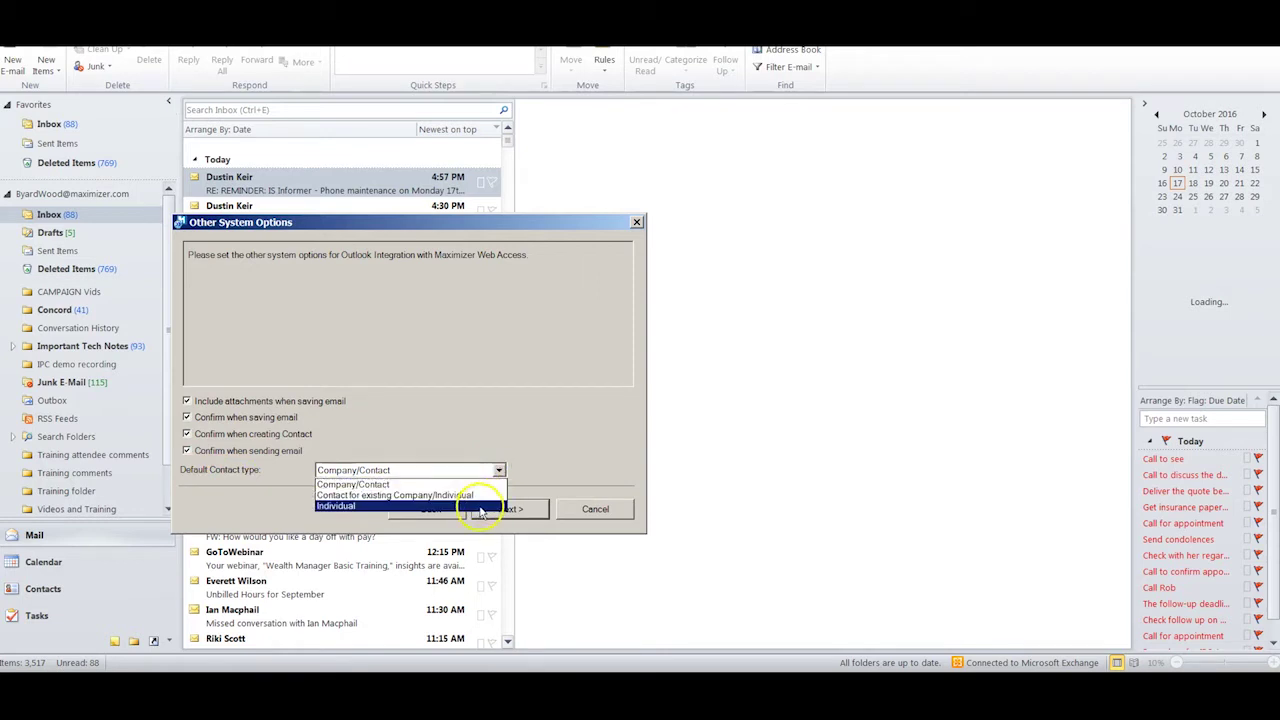
click(499, 477)
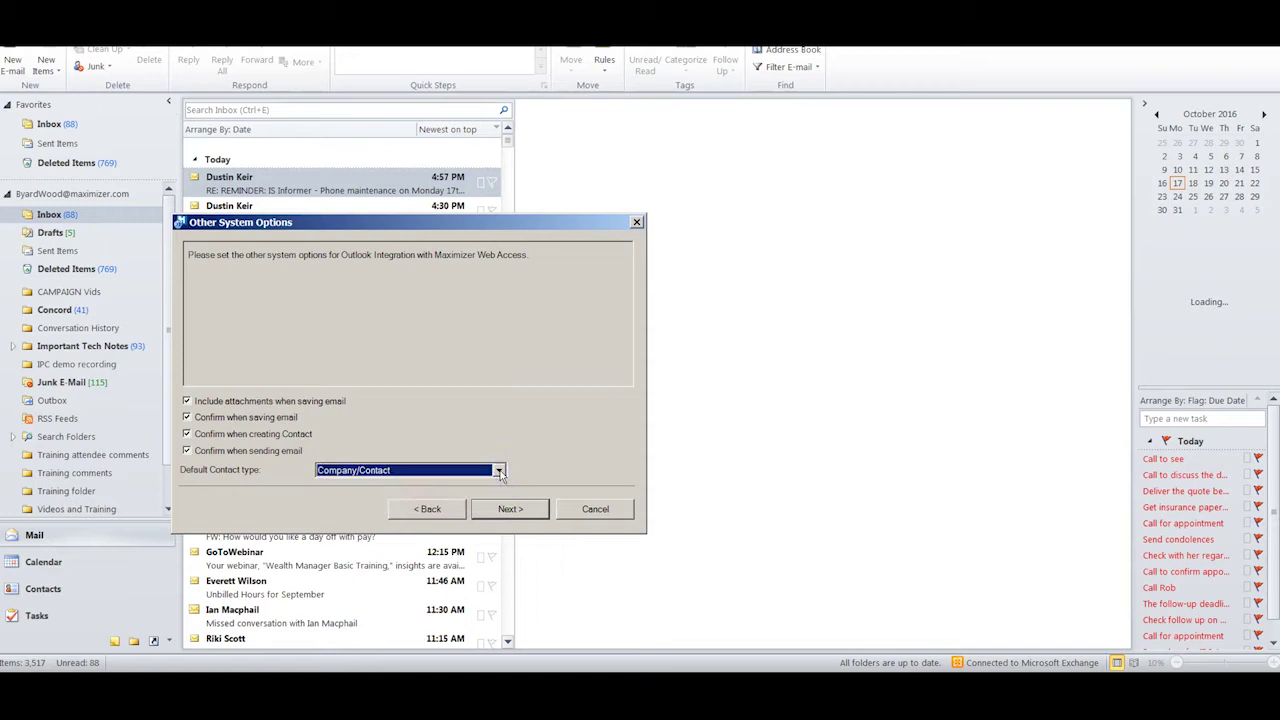
click(510, 508)
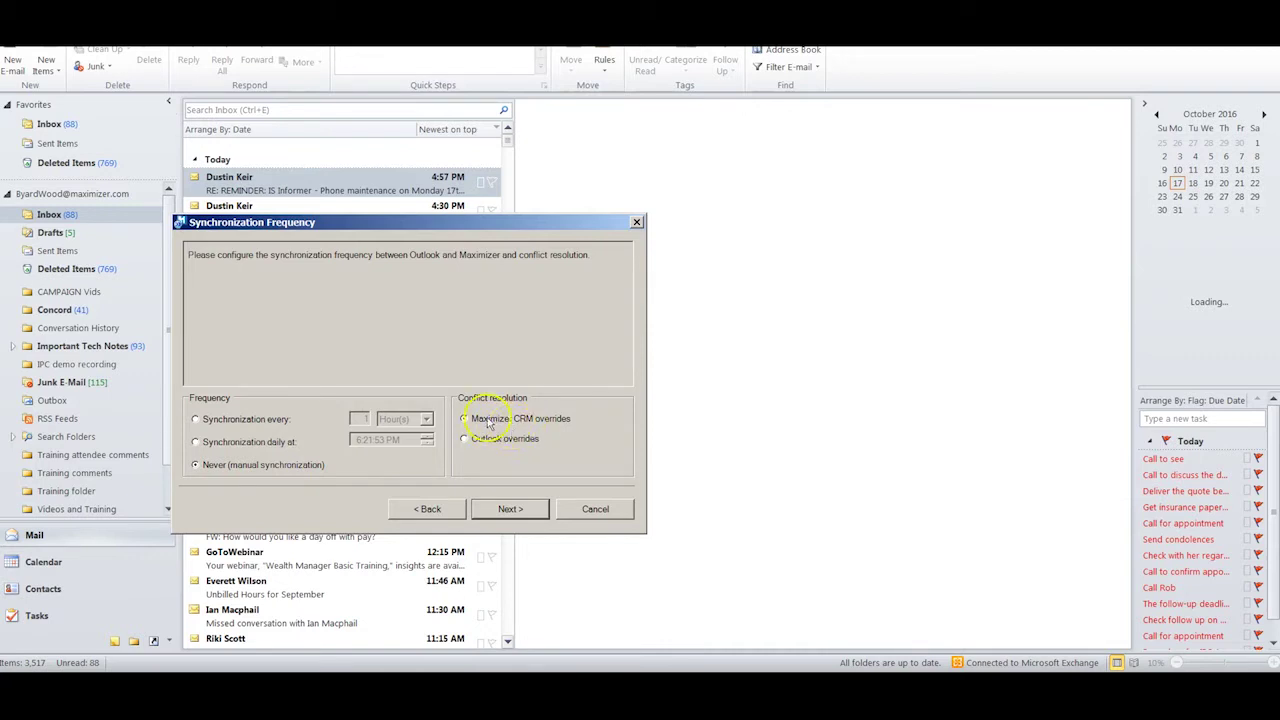
- Turn on appointment synchronization with a start range in days, including private items
click(505, 509)
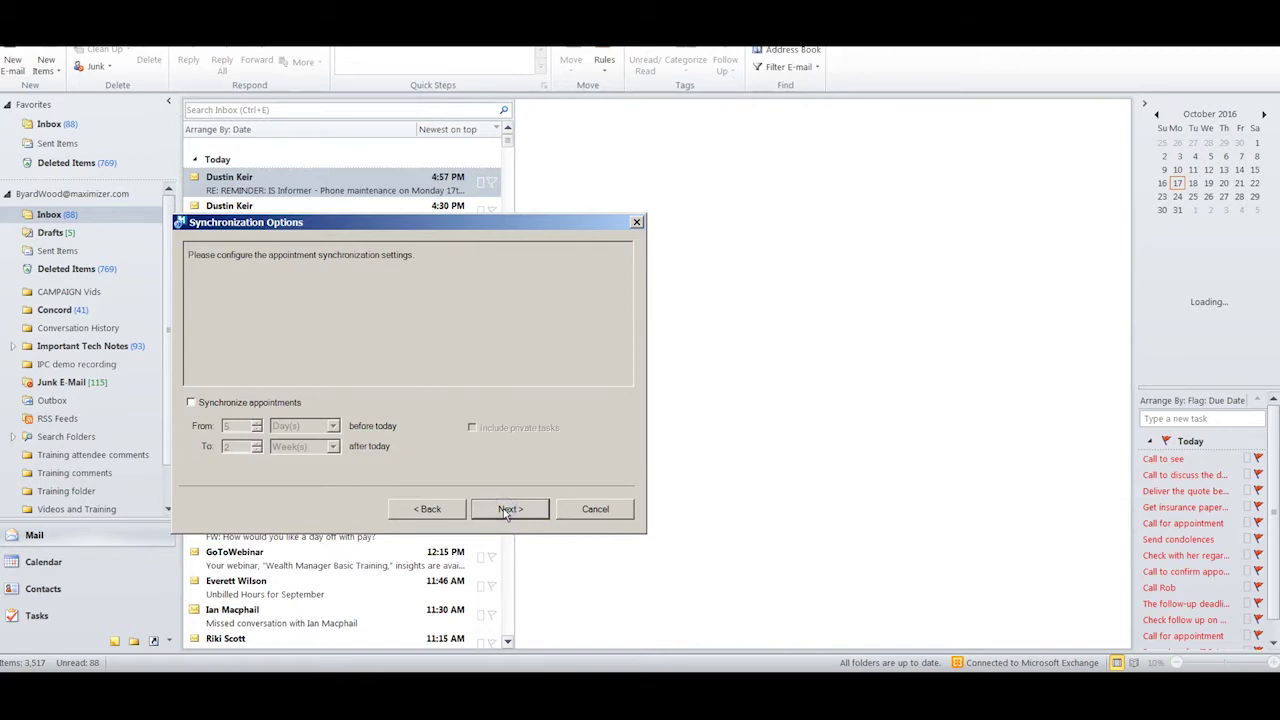
click(190, 404)
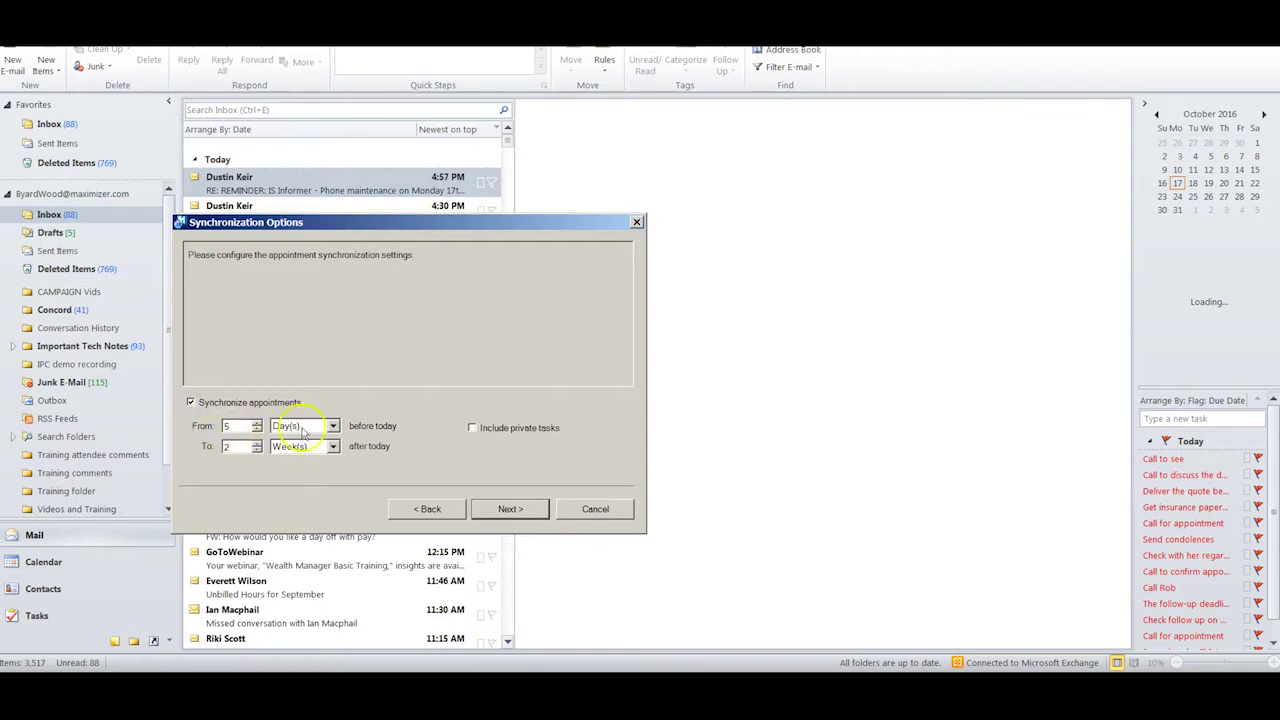
click(333, 426)
click(336, 428)
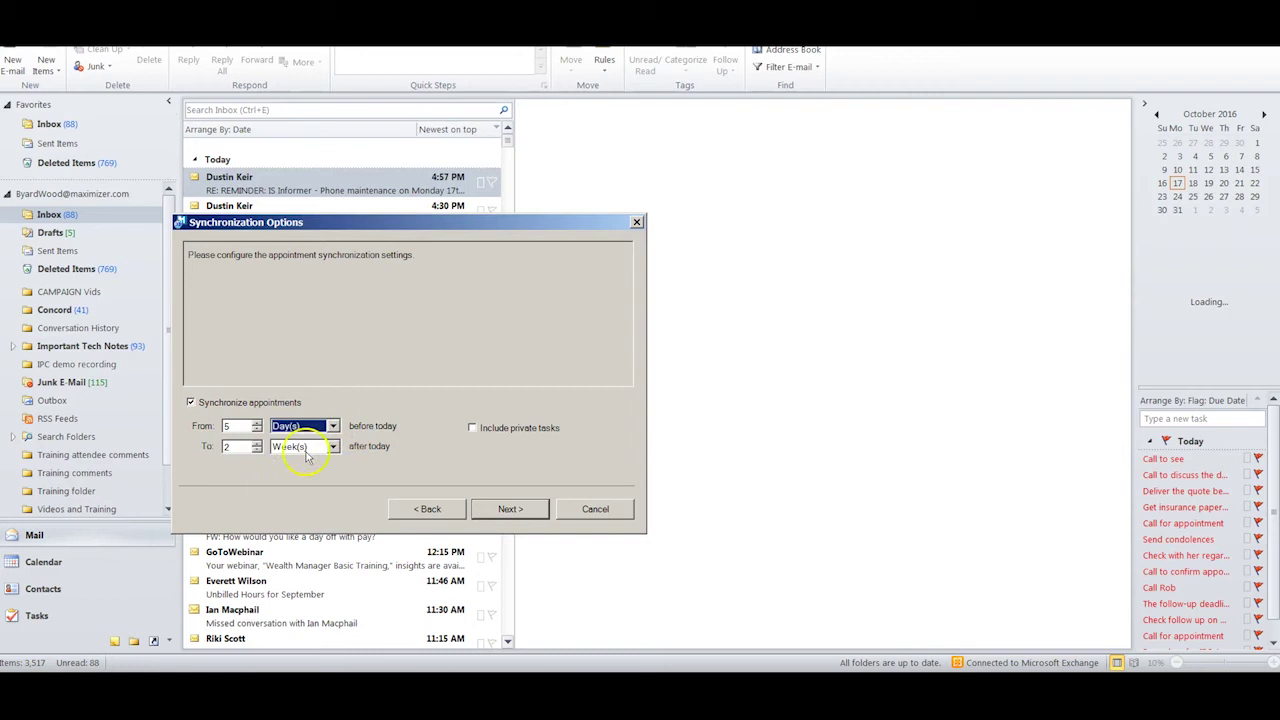
click(472, 429)
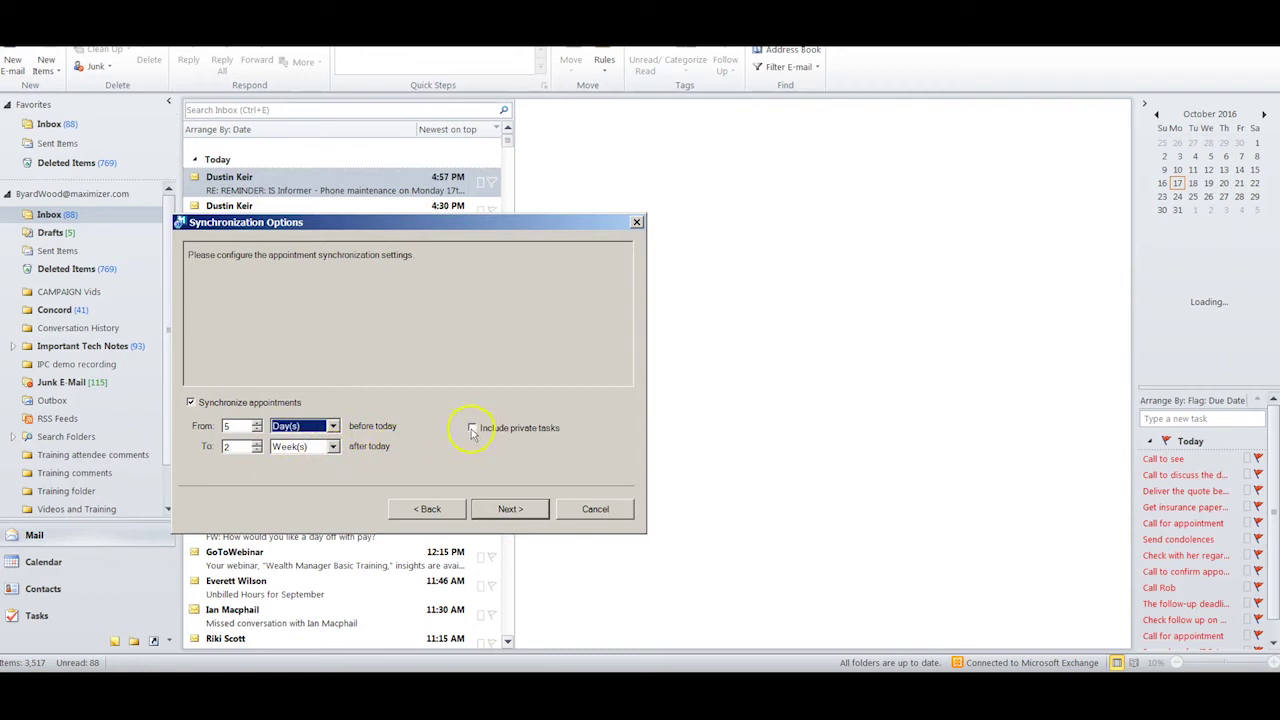
- Turn on task synchronization, including private tasks and carrying forward unfinished tasks
click(510, 509)
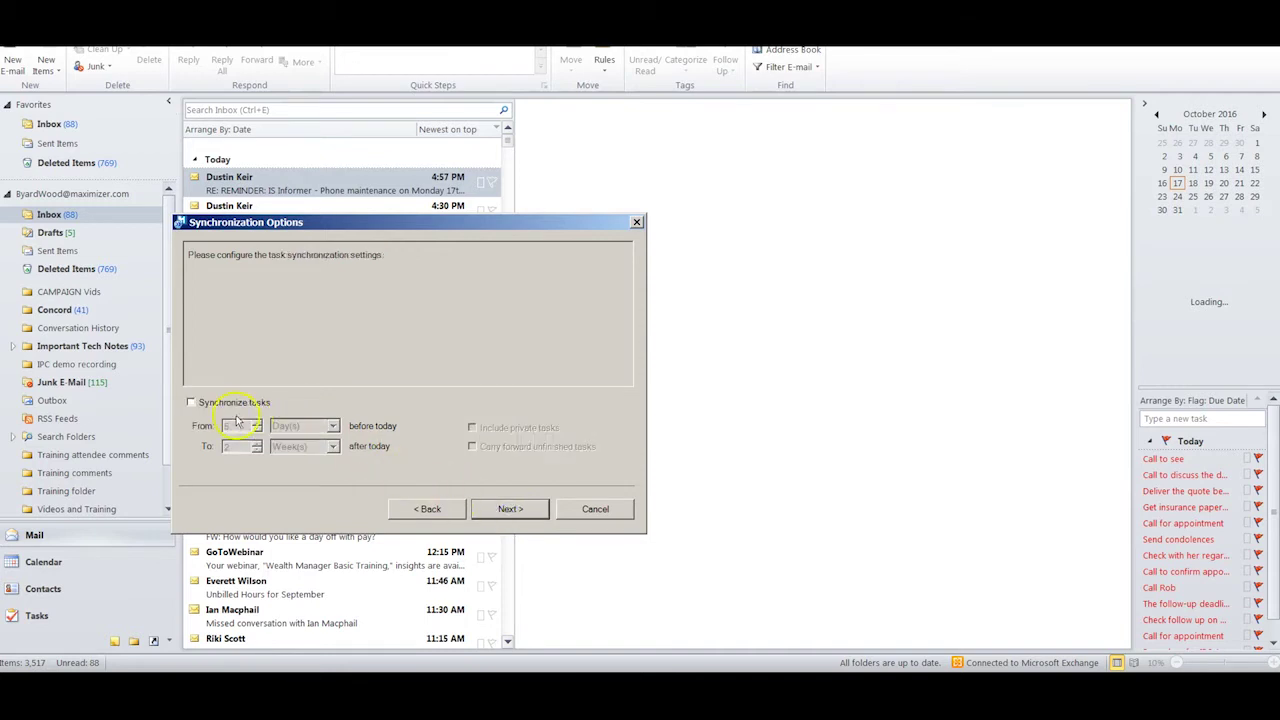
click(192, 406)
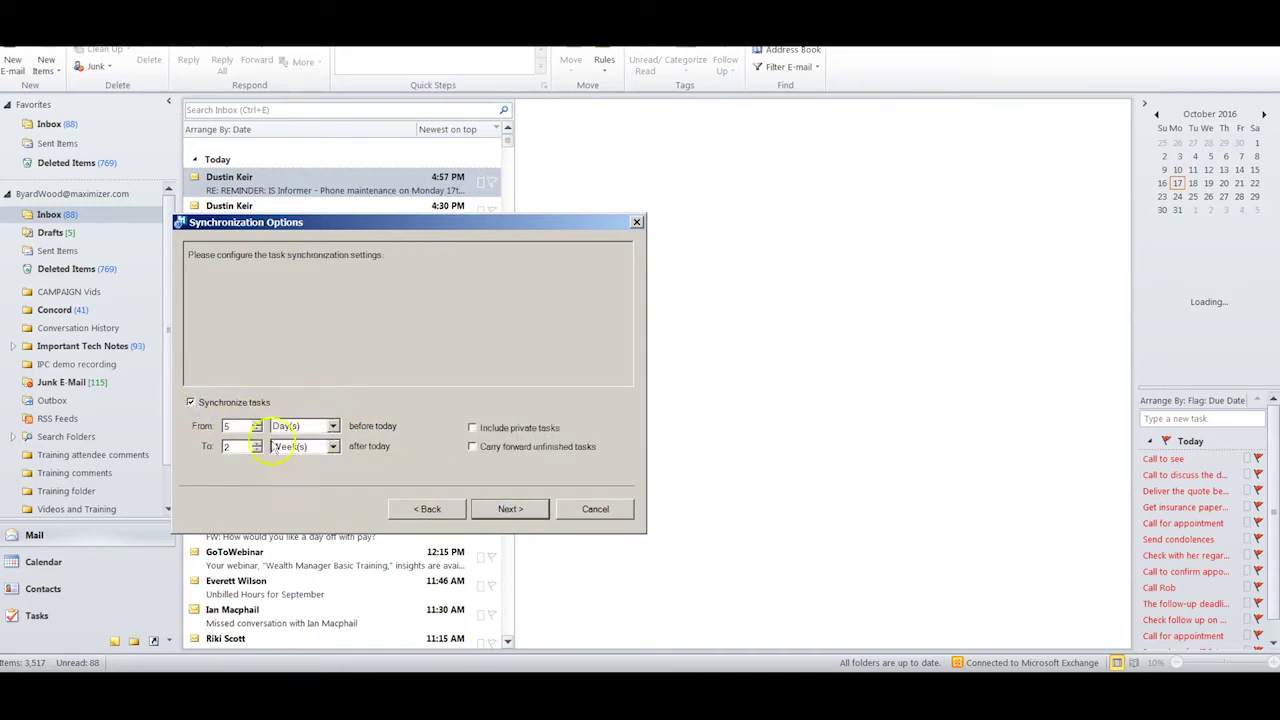
click(473, 428)
click(472, 447)
click(505, 512)
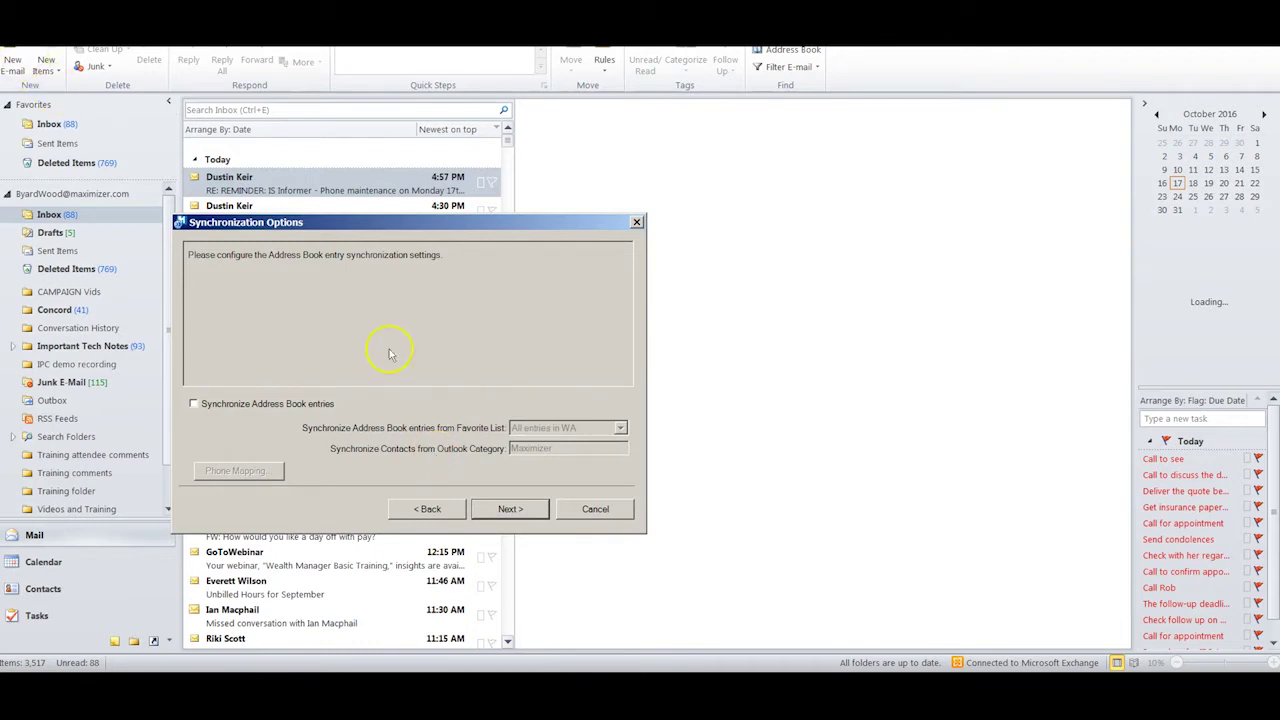
- Skip address book sync, finish the integration setup, and resize the restored Outlook window
click(508, 510)
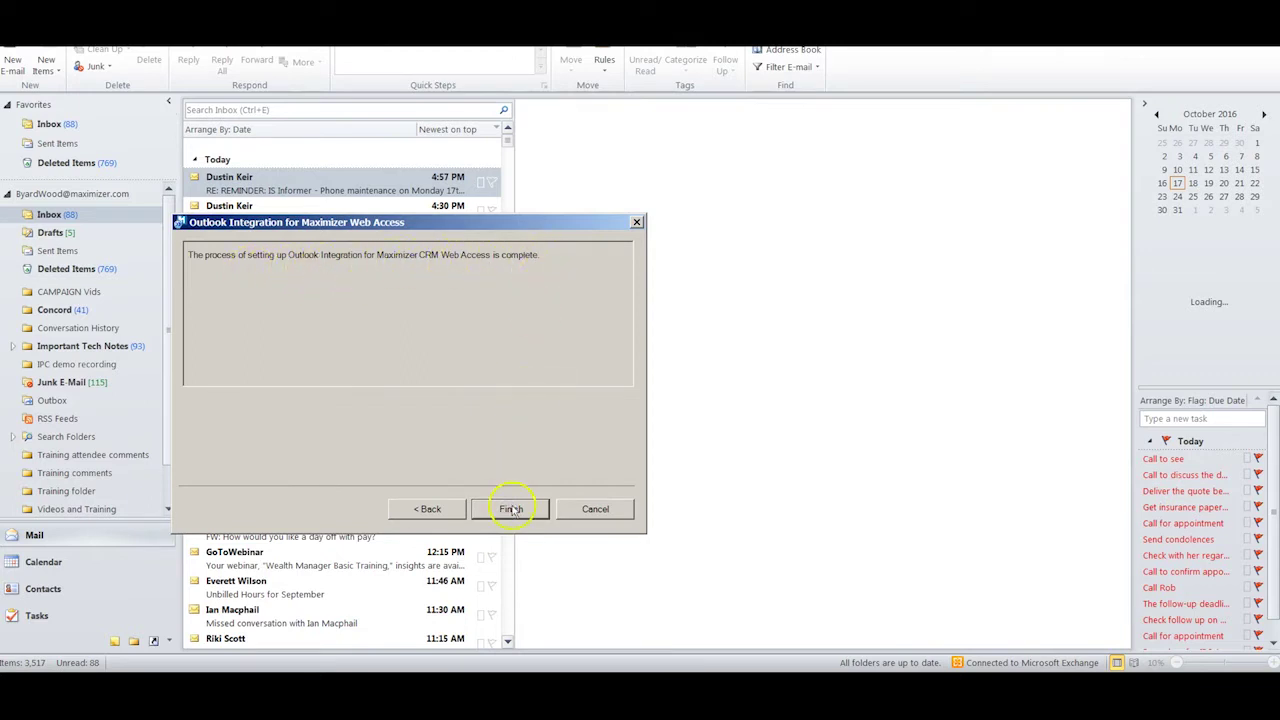
click(343, 186)
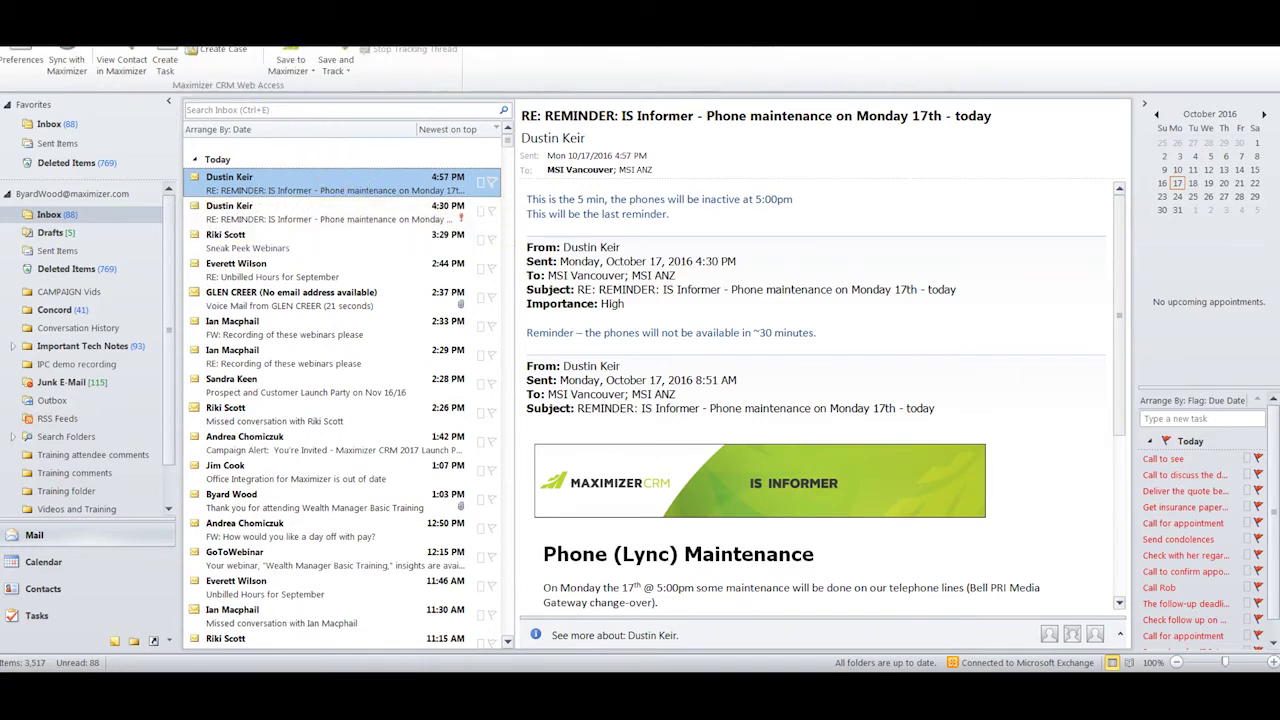
key(super+Down)
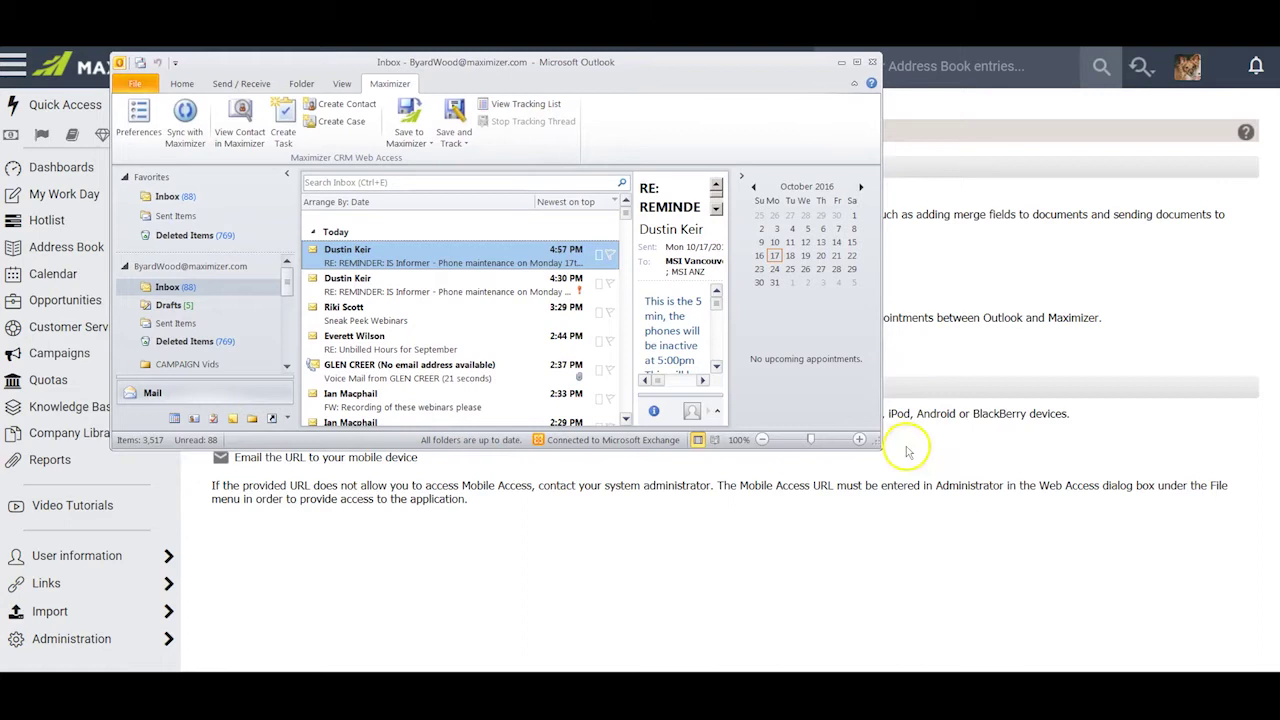
drag(877, 440, 998, 562)
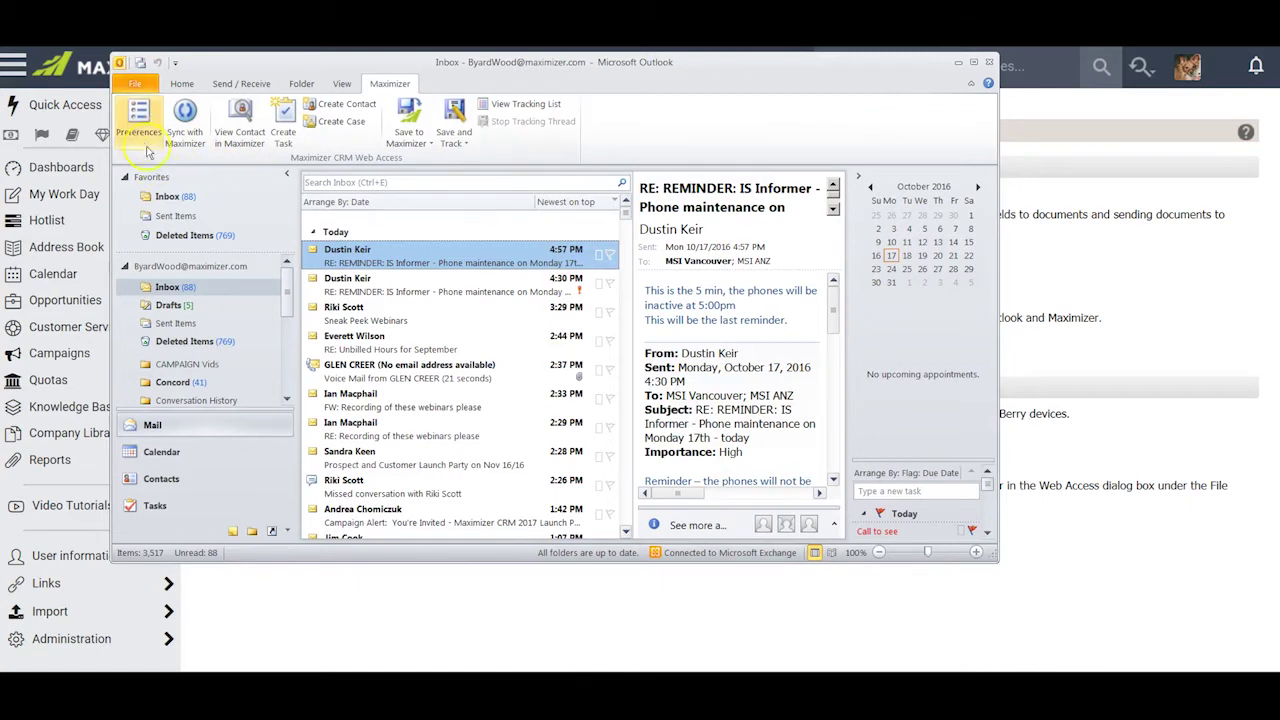
click(139, 114)
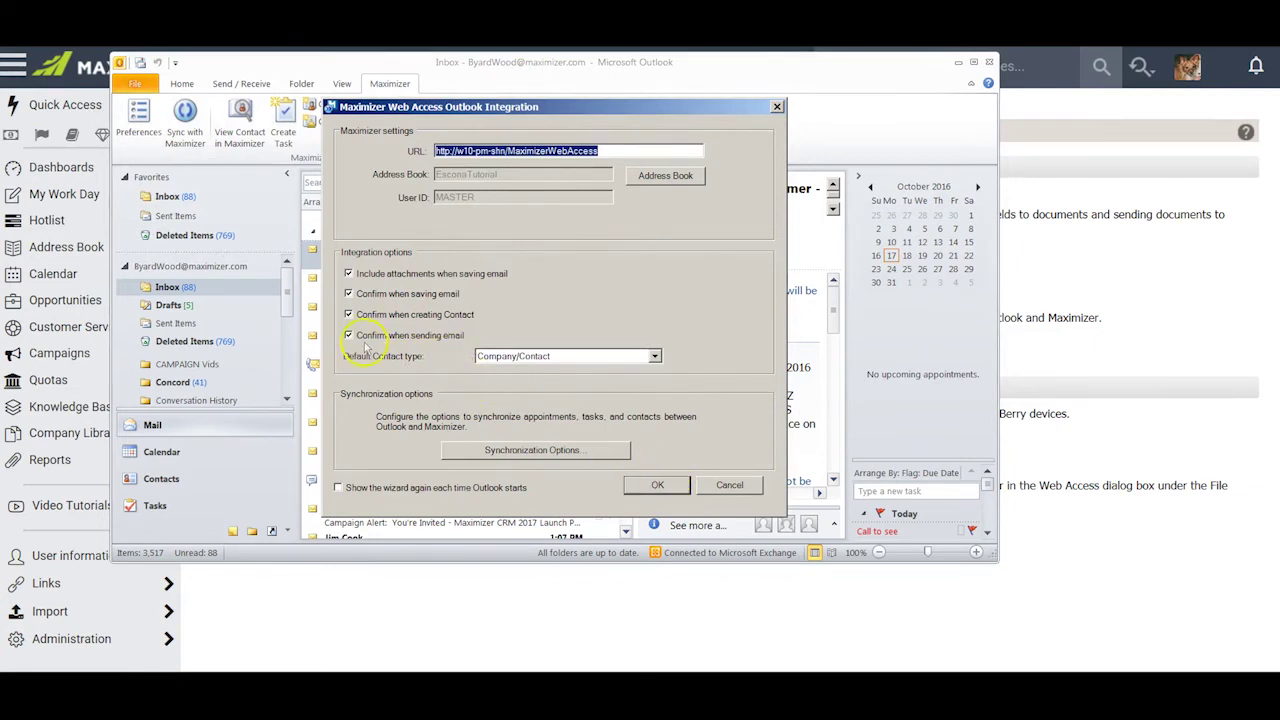
click(522, 452)
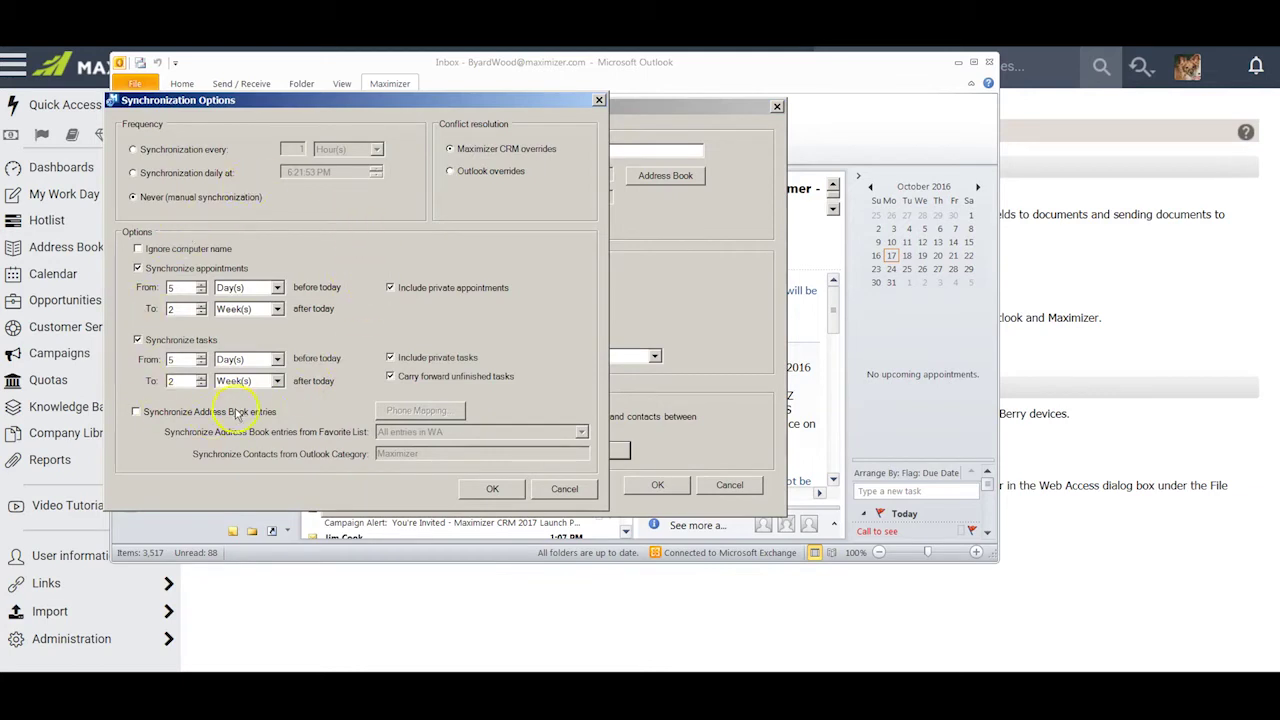
click(580, 494)
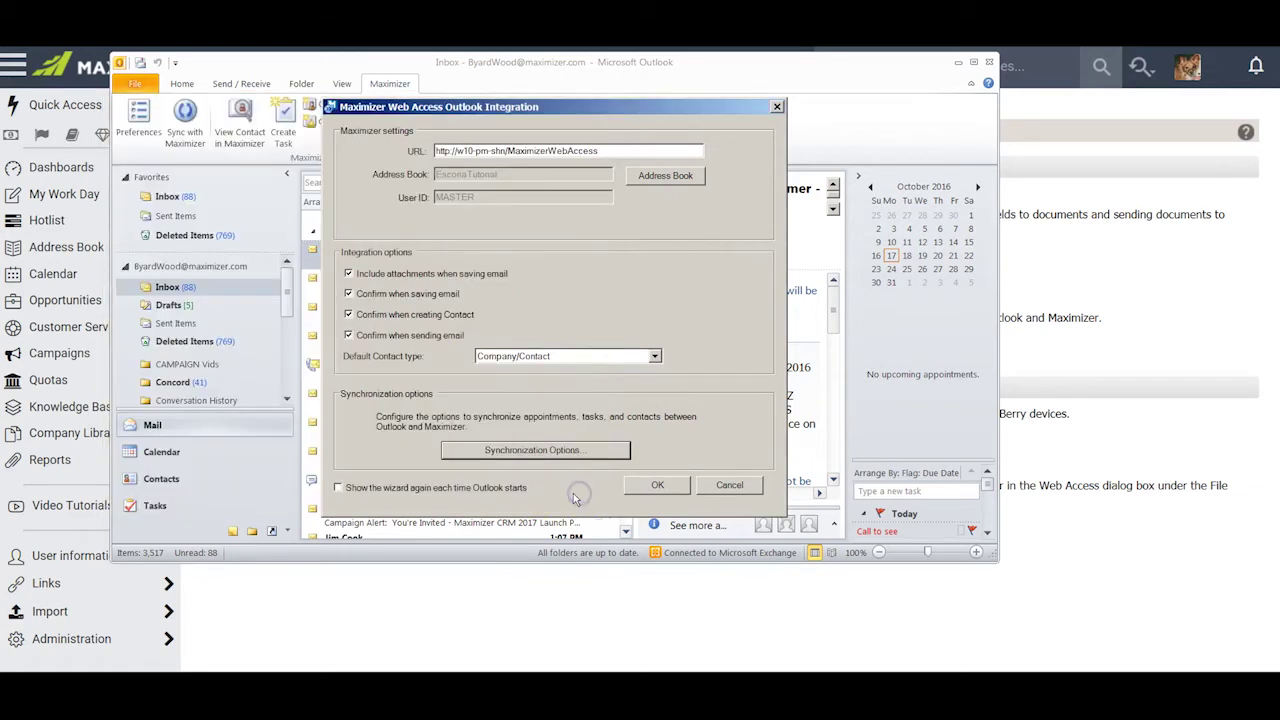
click(728, 486)
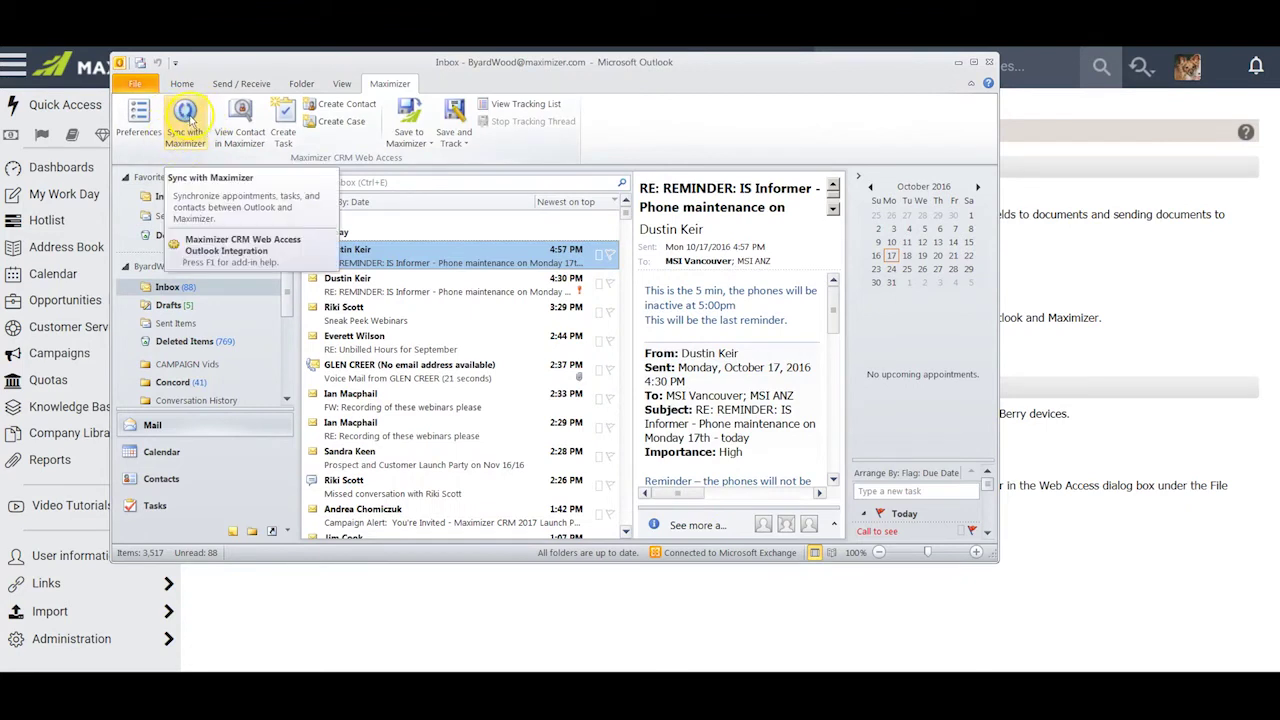
- Sync with Maximizer, try View Contact in Maximizer, and dismiss the default-address-list error
click(189, 120)
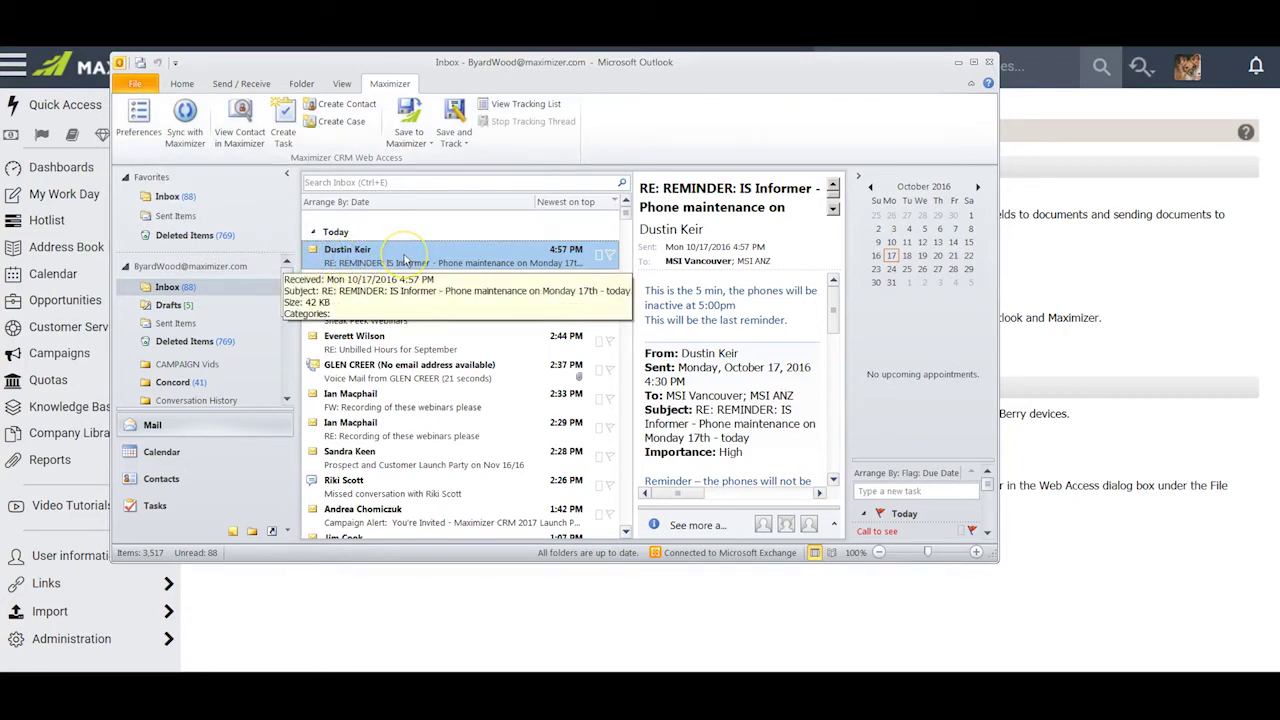
click(240, 112)
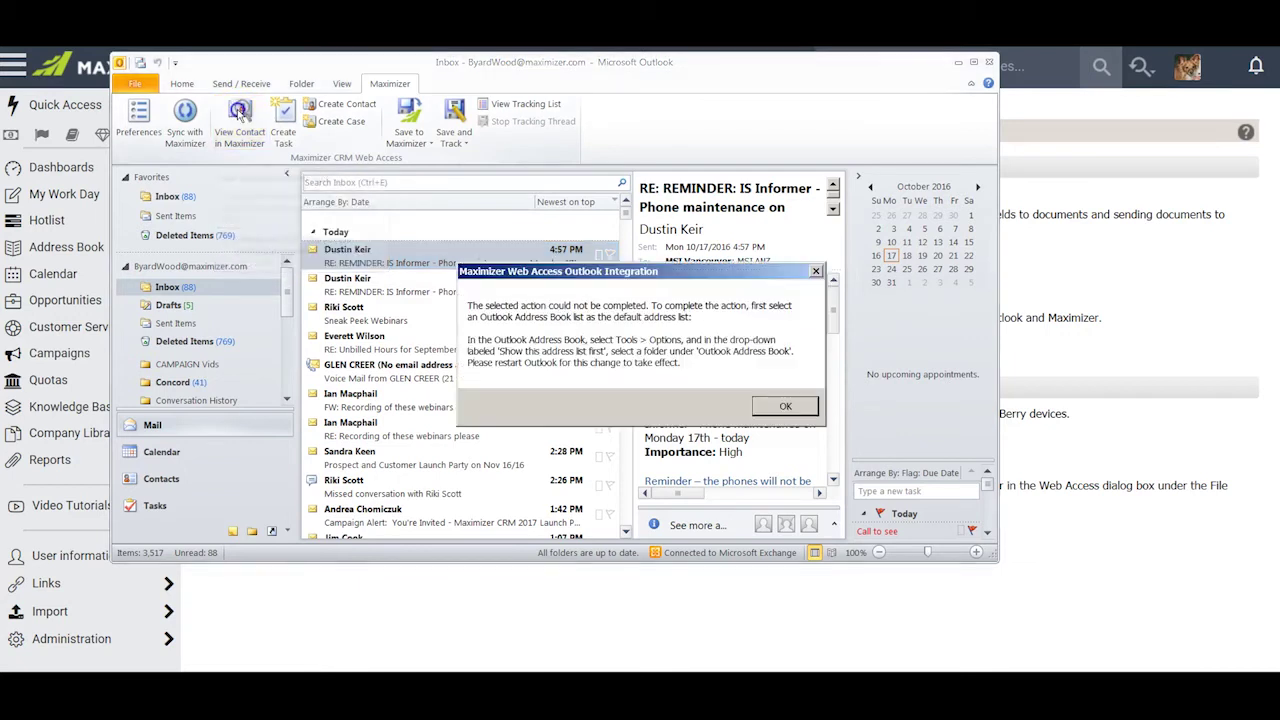
drag(697, 257, 578, 218)
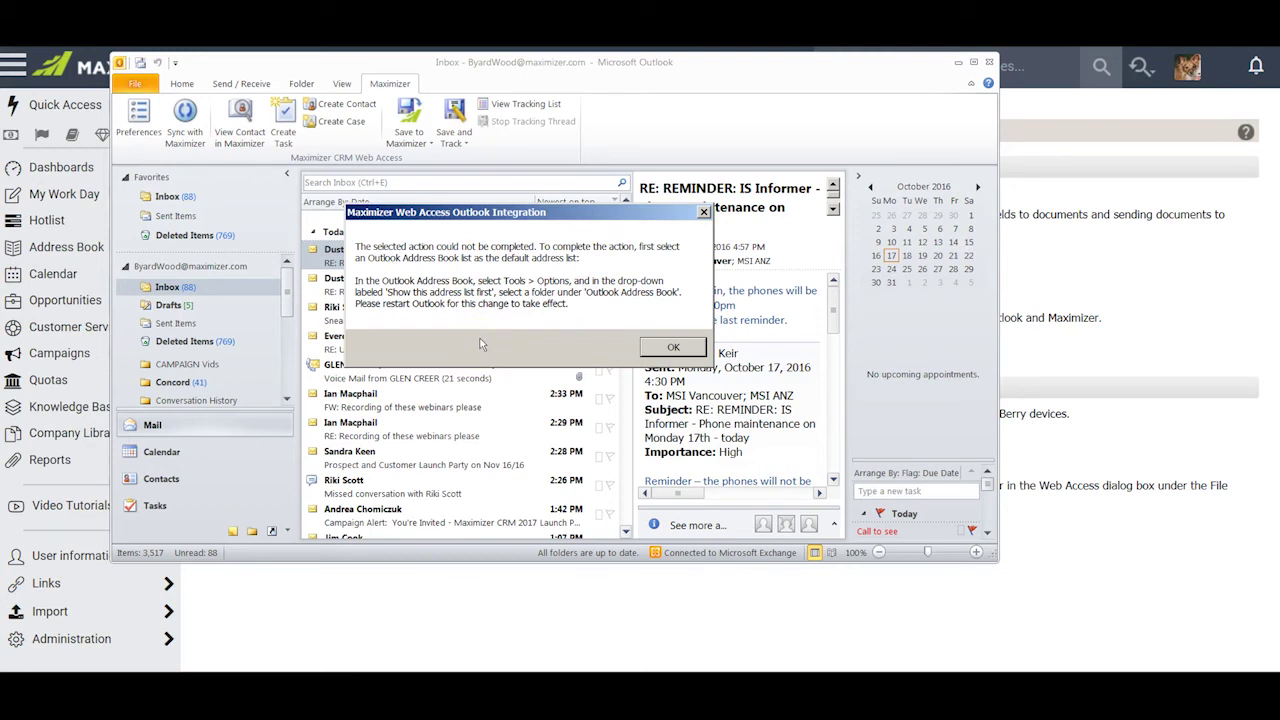
click(673, 347)
click(674, 380)
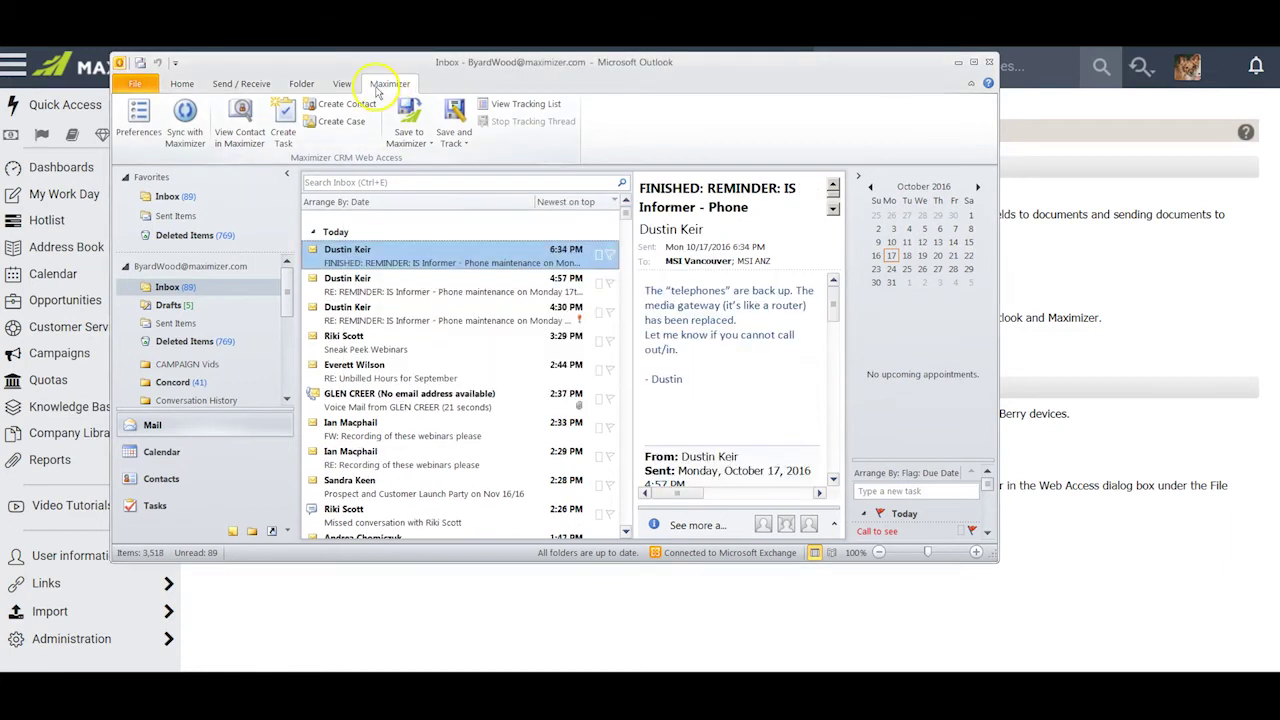
- Set the address book to show the Outlook Address Book's Contacts list first, then close Outlook
click(181, 86)
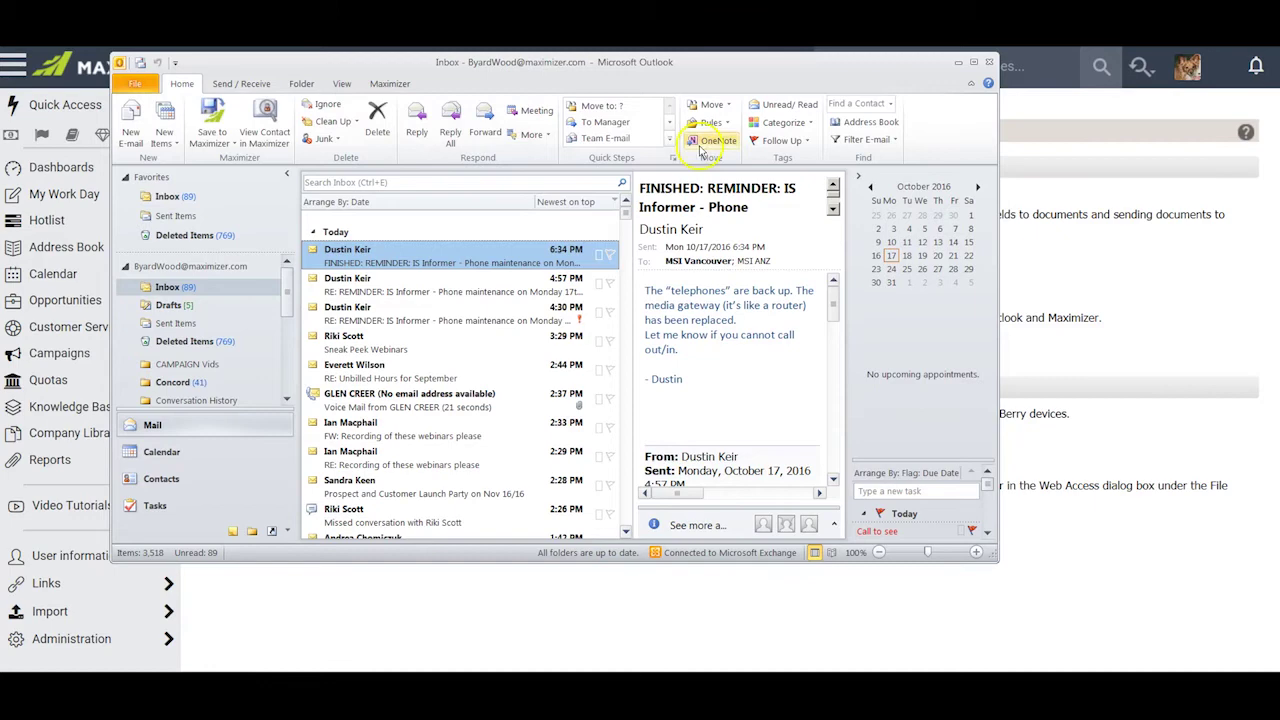
click(870, 122)
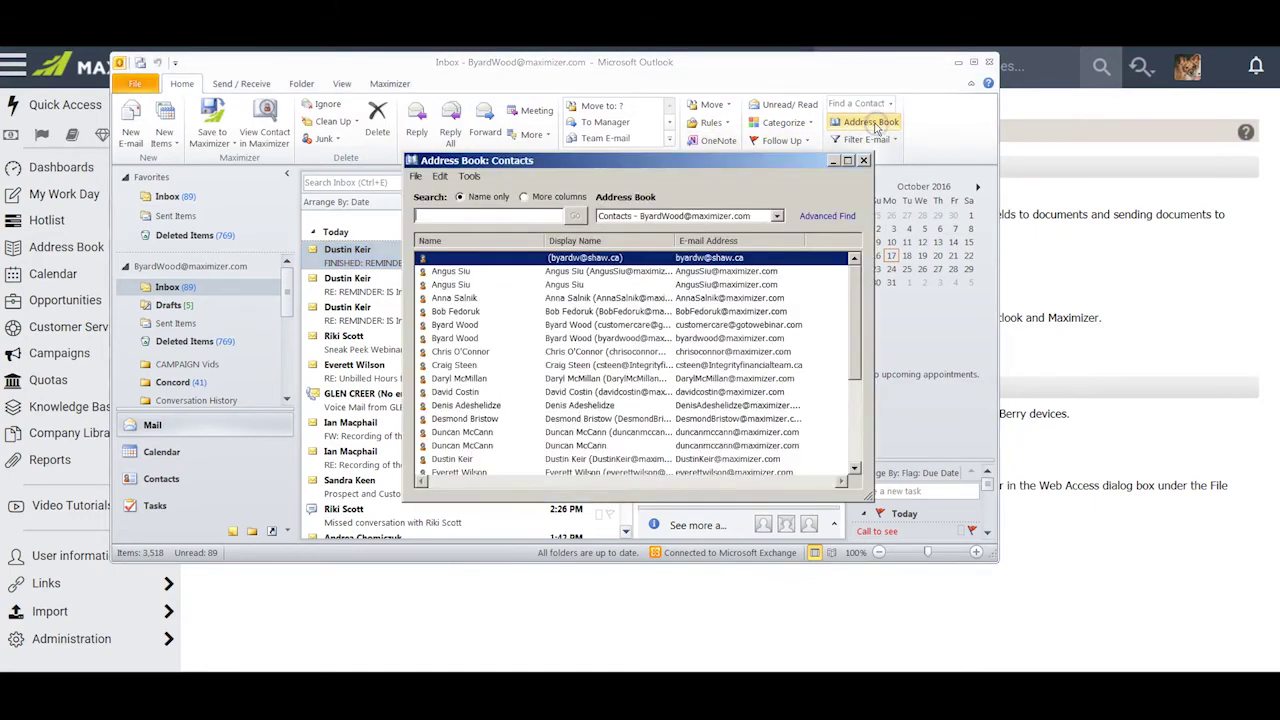
click(469, 176)
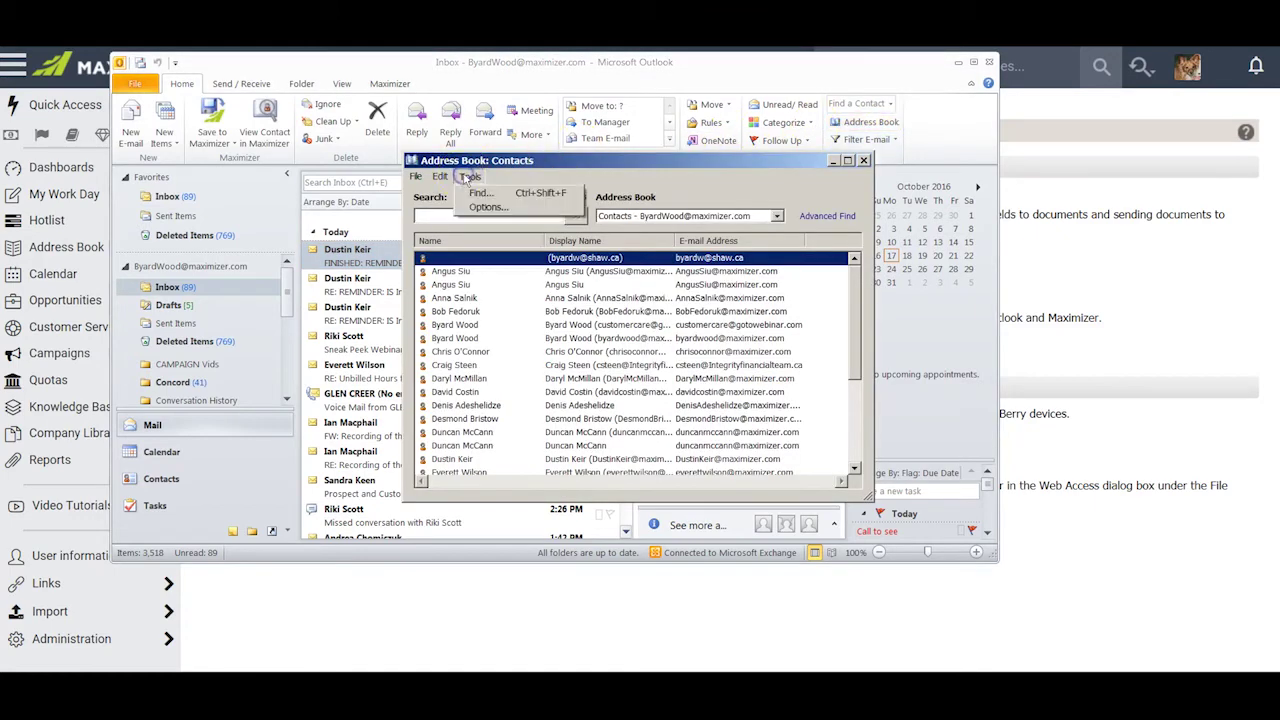
click(484, 207)
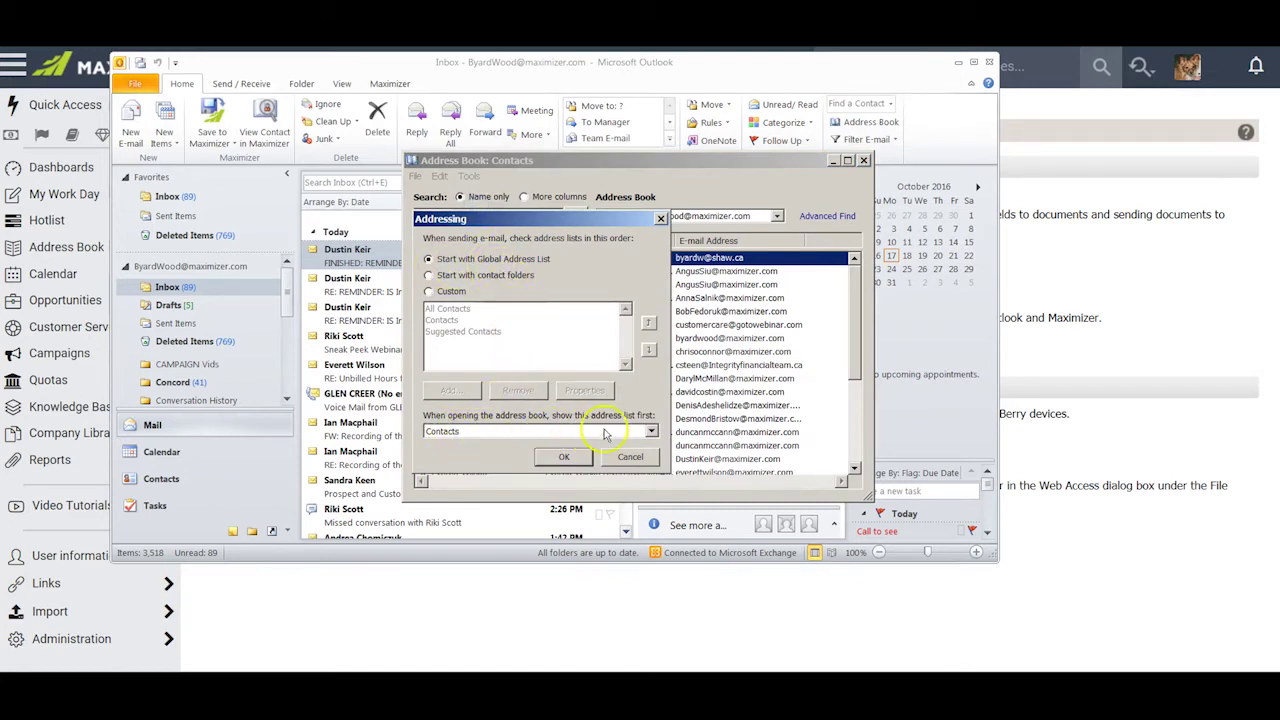
click(650, 431)
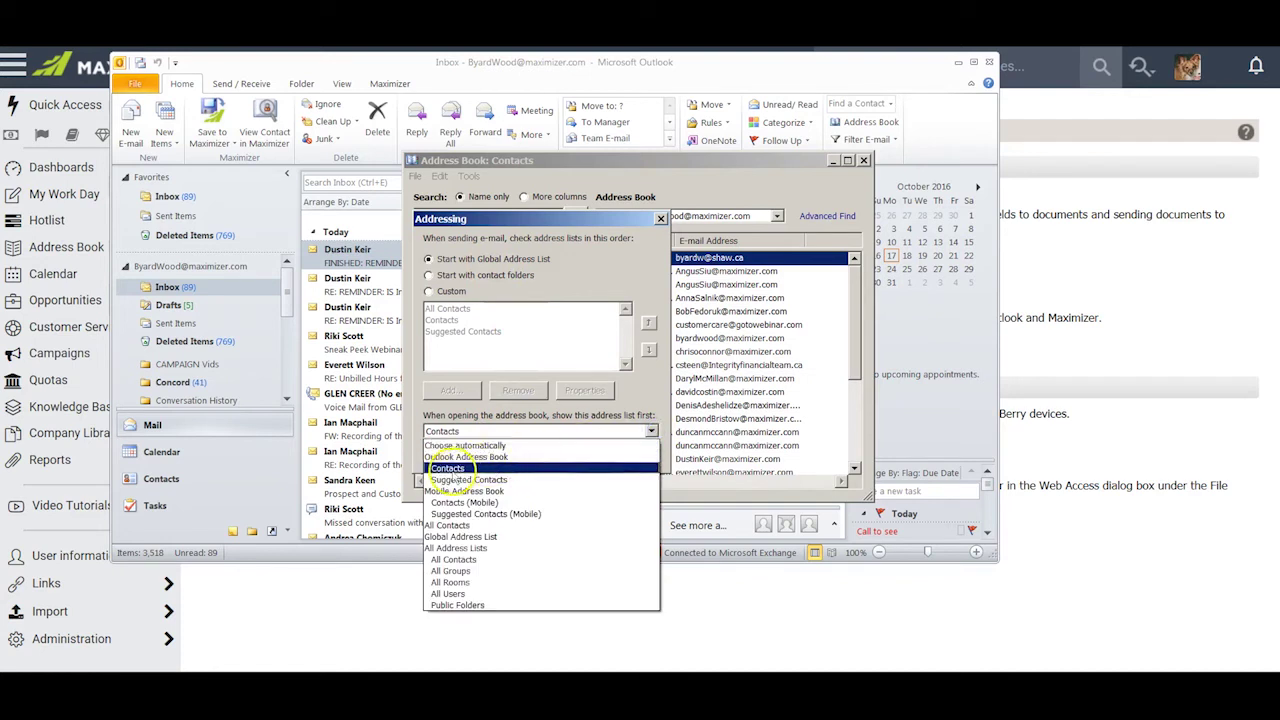
click(456, 469)
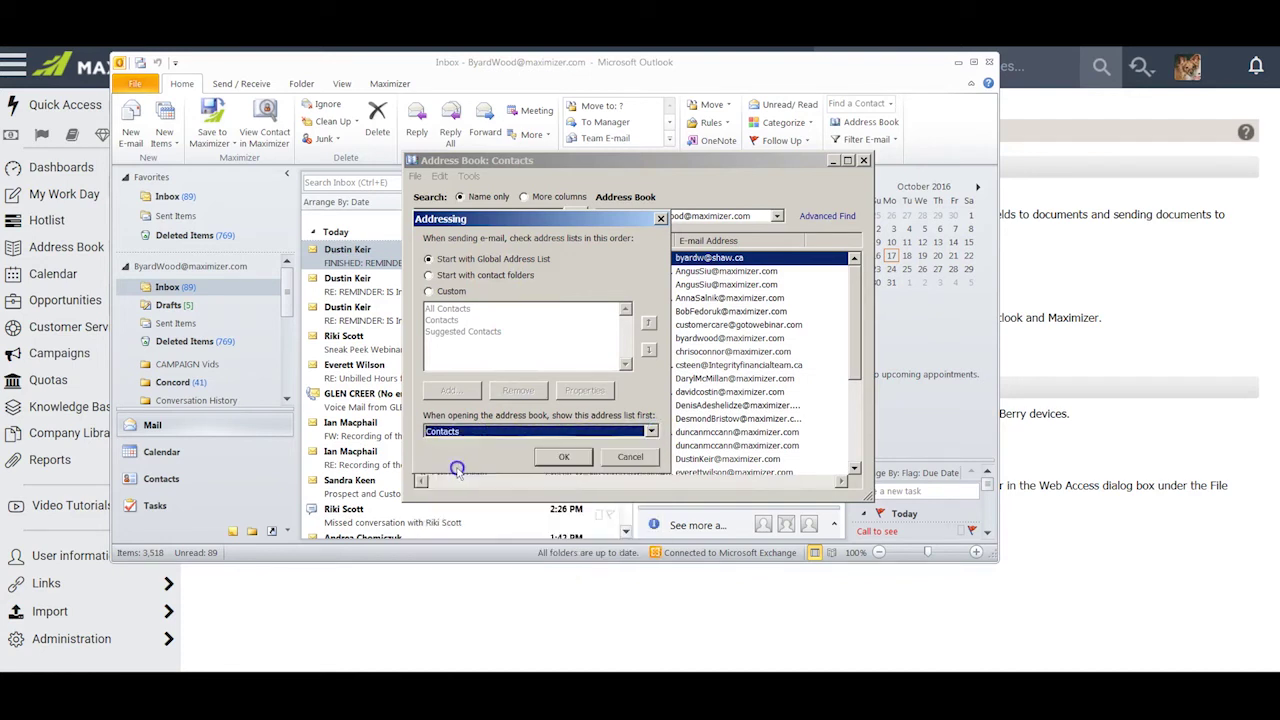
click(563, 456)
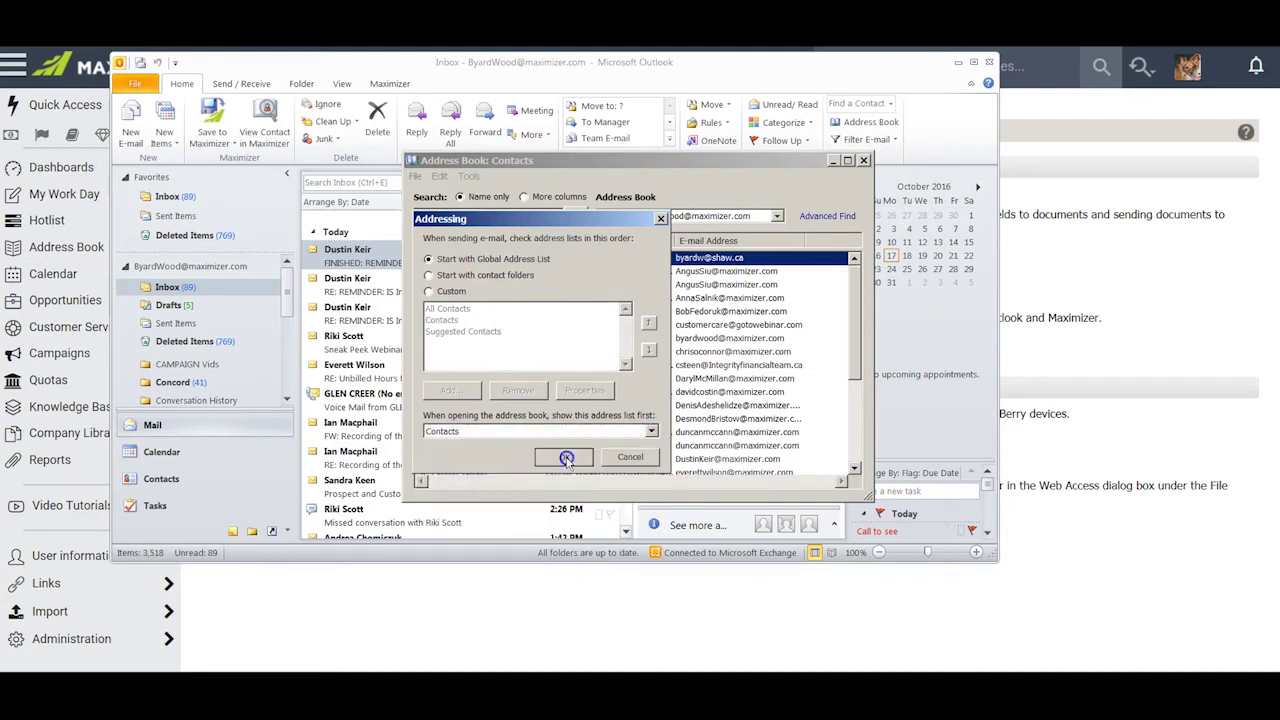
click(863, 161)
click(989, 62)
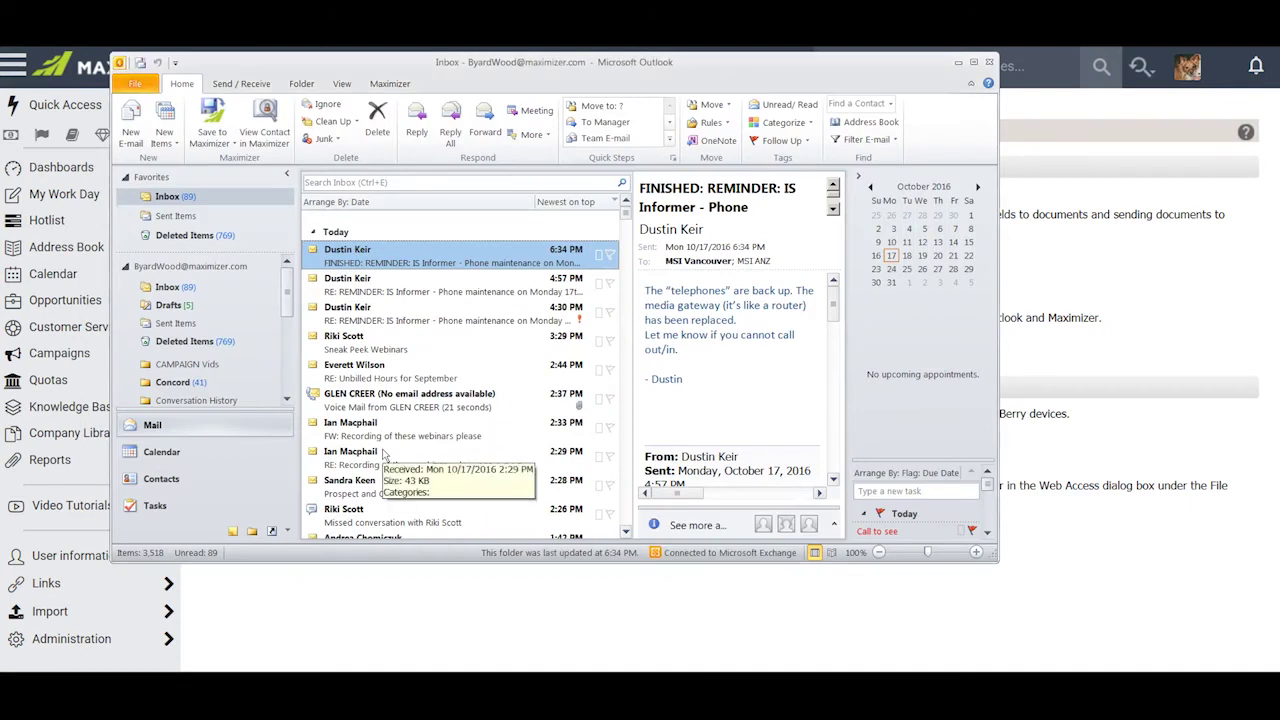
- Save the IS Informer reminder's sender to Maximizer as an Individual contact after the no-entry notice
click(392, 84)
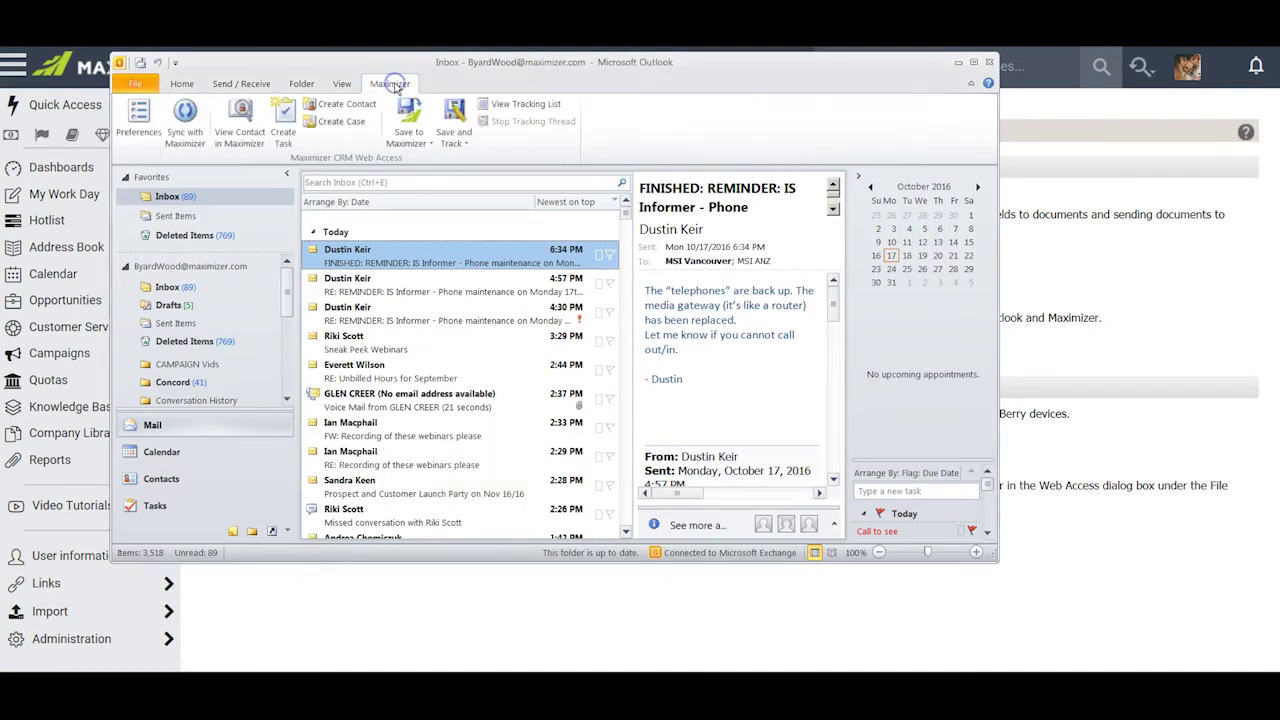
click(241, 118)
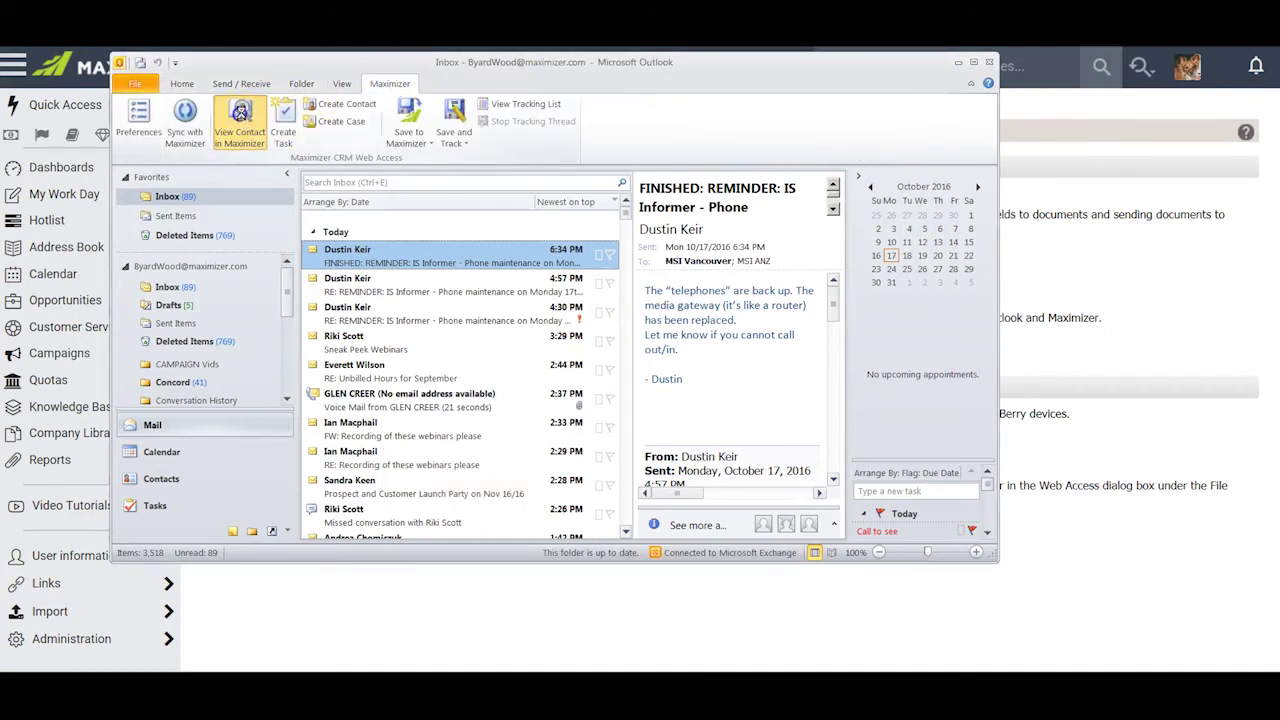
drag(651, 300, 626, 296)
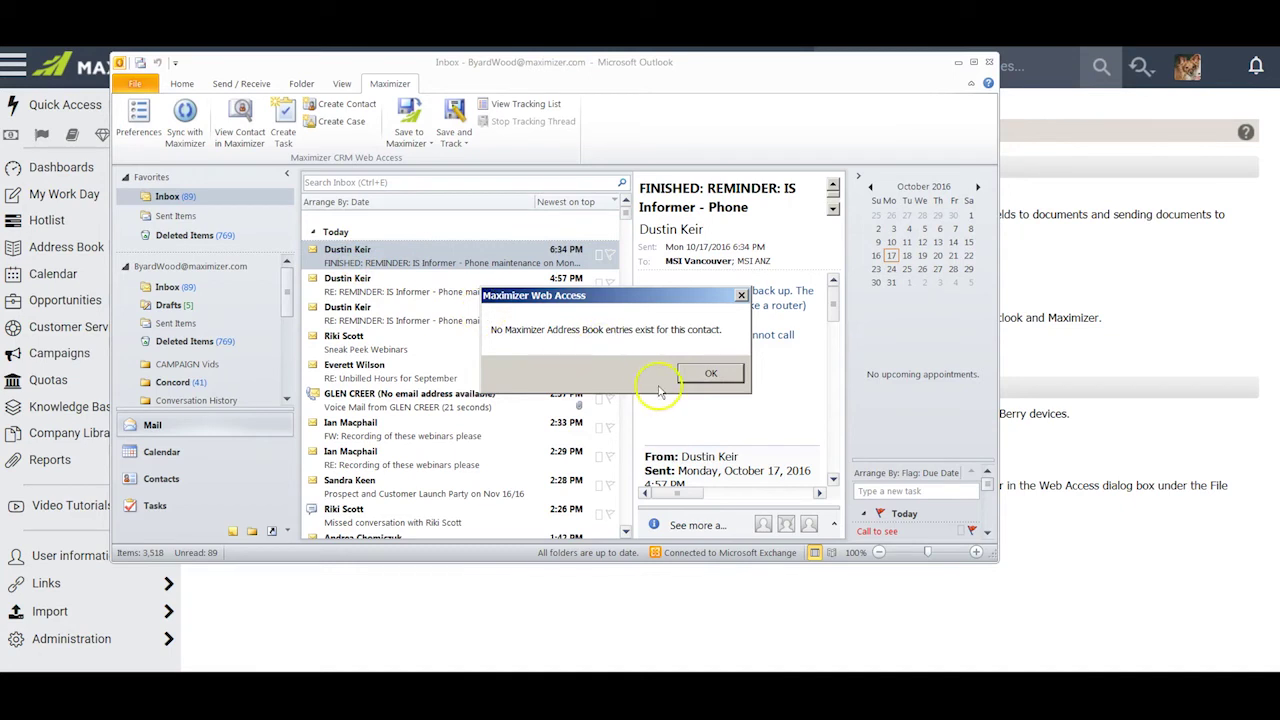
click(720, 377)
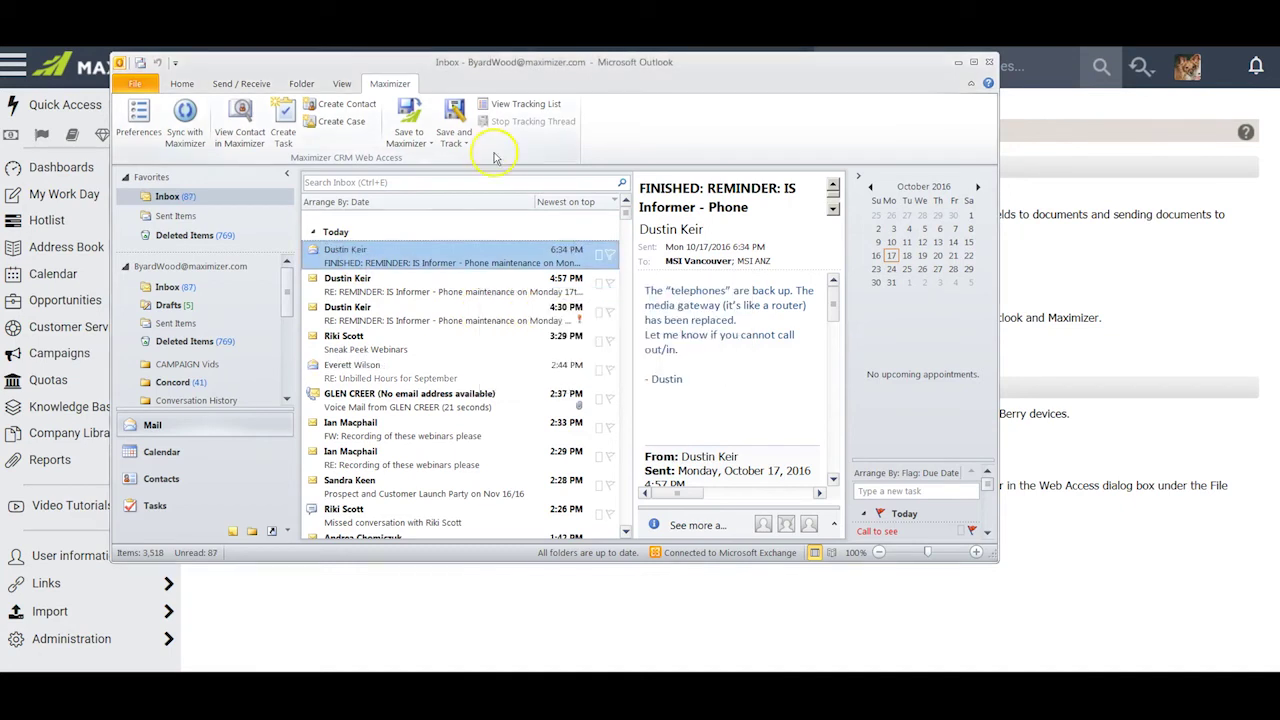
click(340, 110)
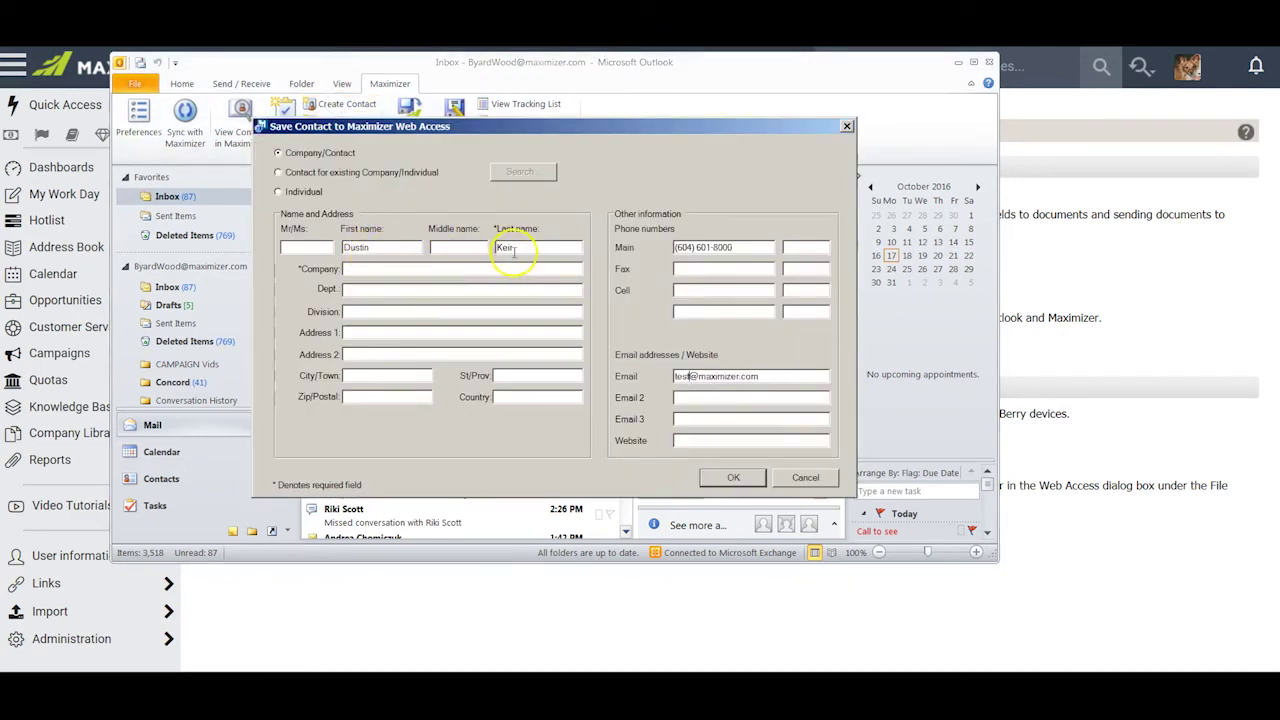
click(279, 193)
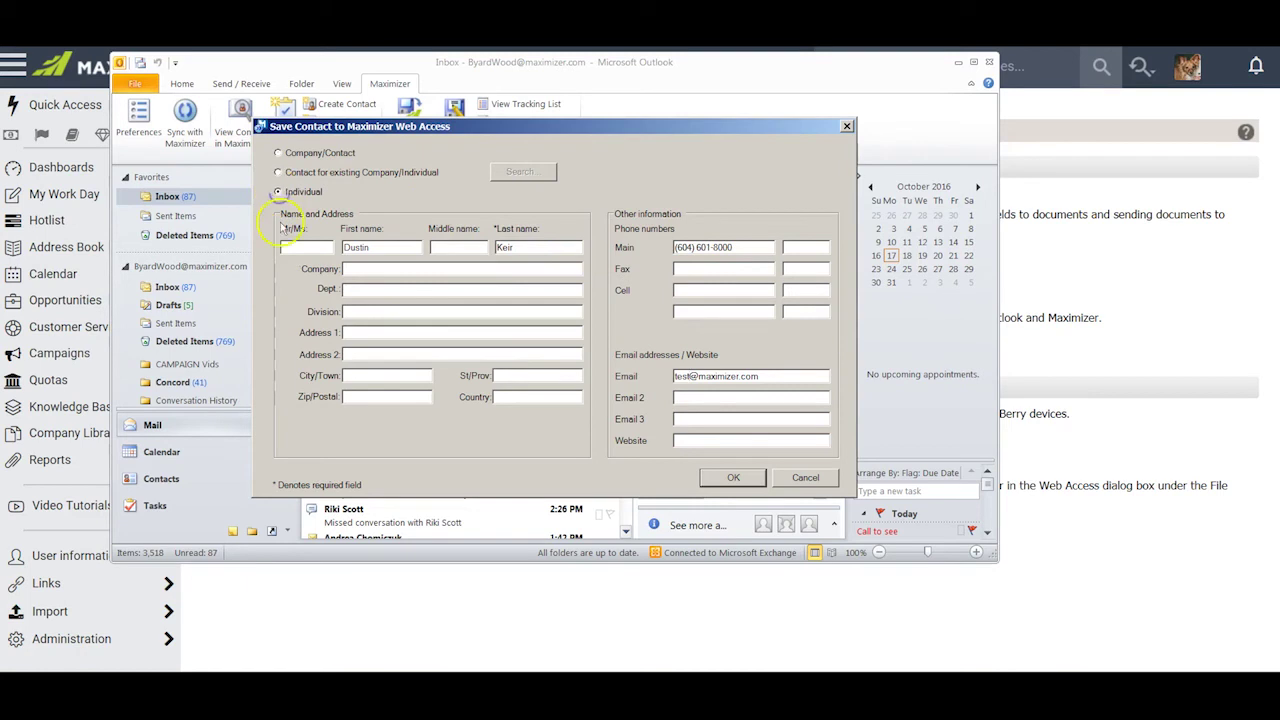
click(733, 479)
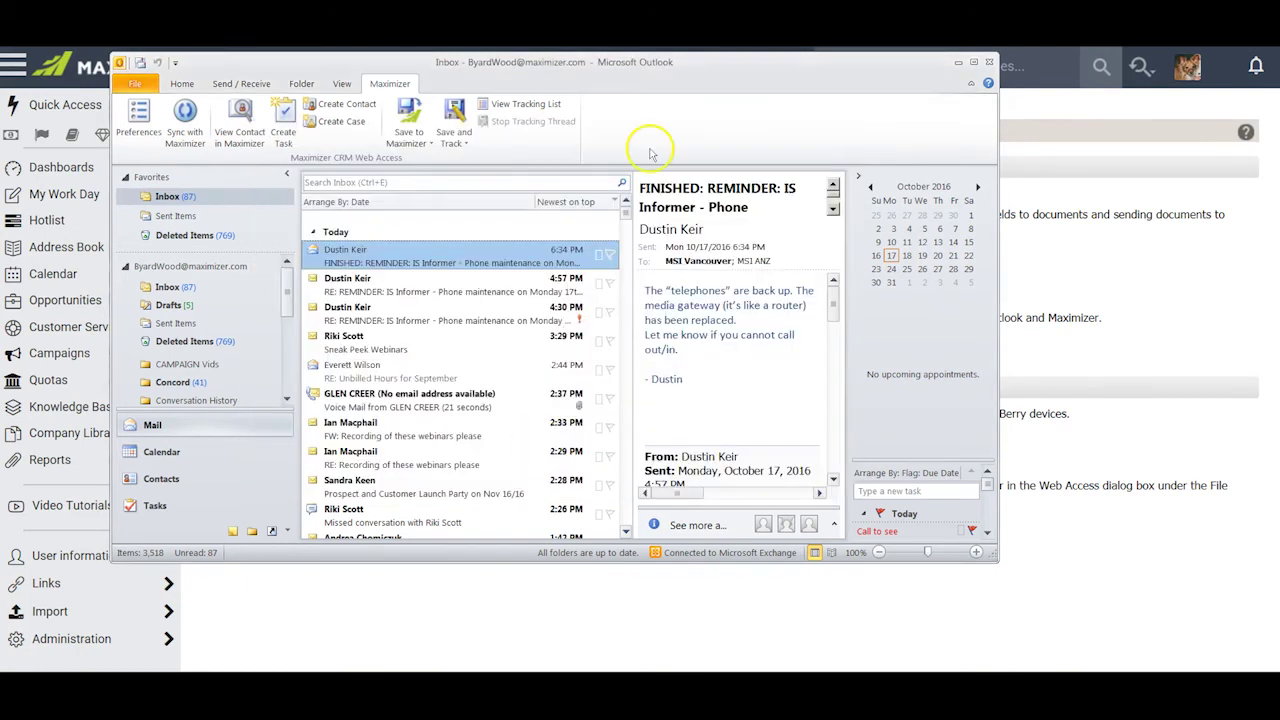
- Open the RE: Outlook Integration - 3 questions email and review its Opportunity and Case save options
click(431, 143)
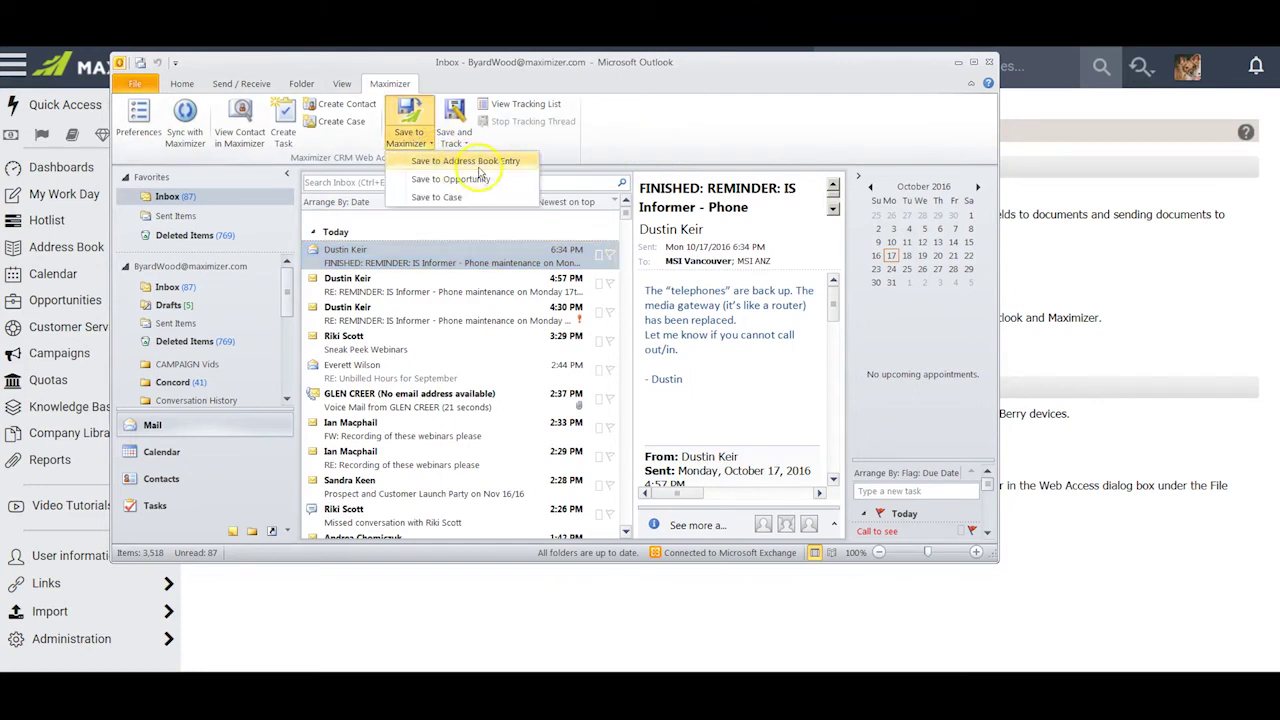
click(673, 142)
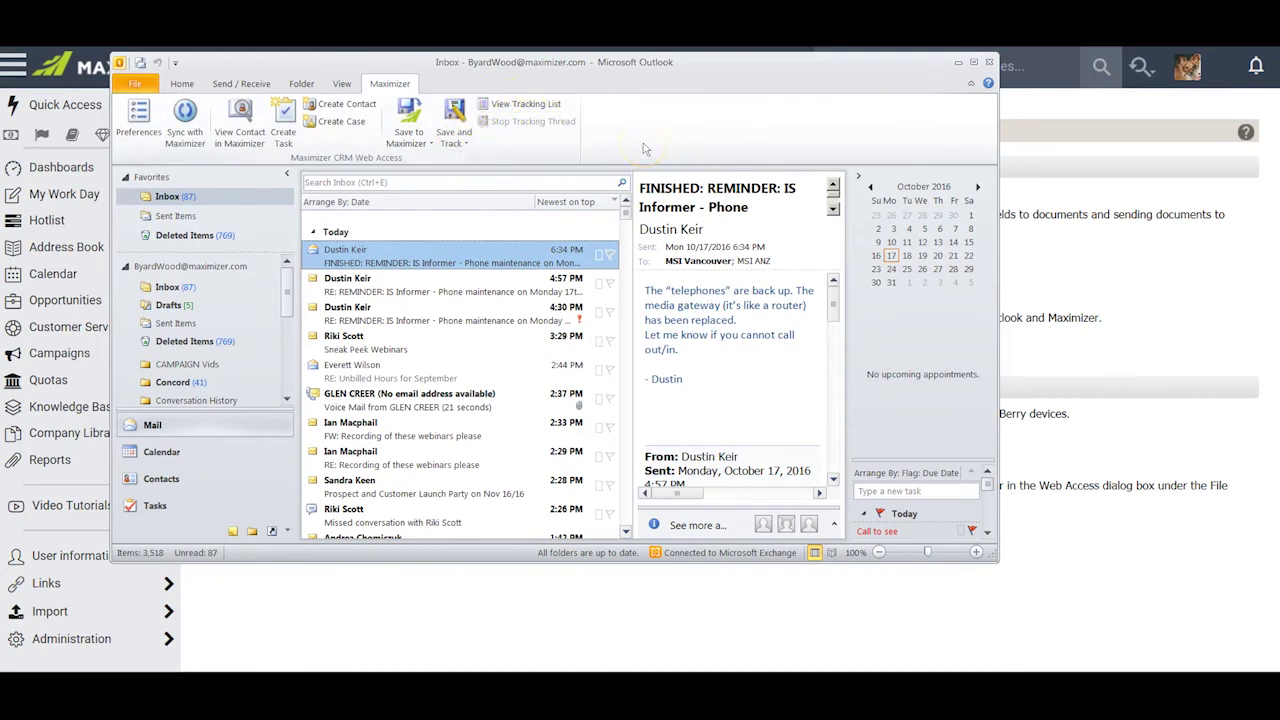
click(282, 118)
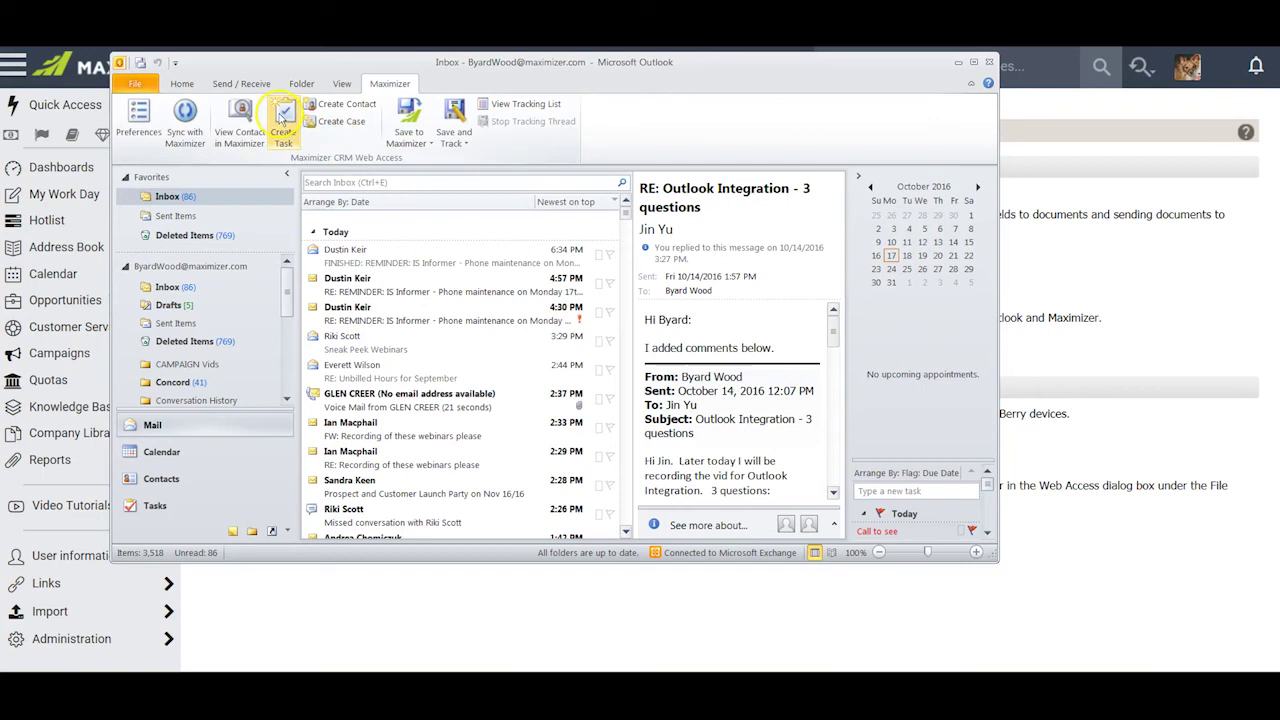
click(430, 145)
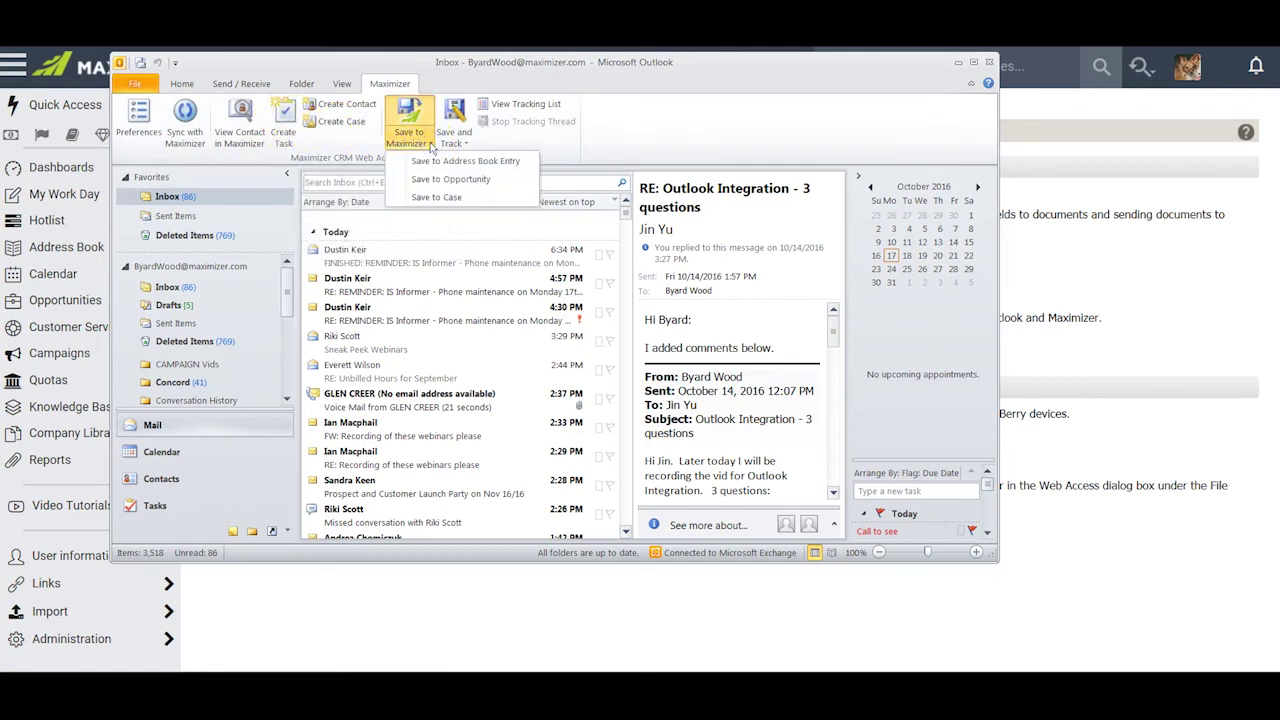
click(439, 180)
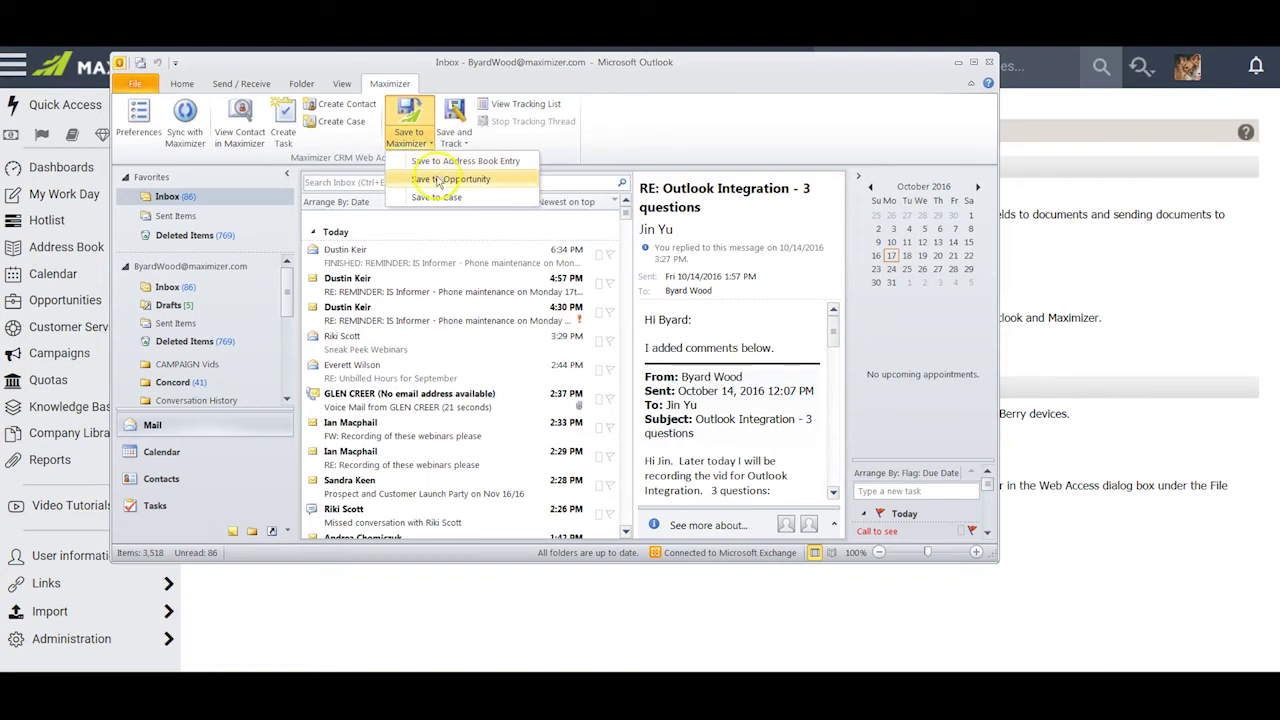
click(434, 200)
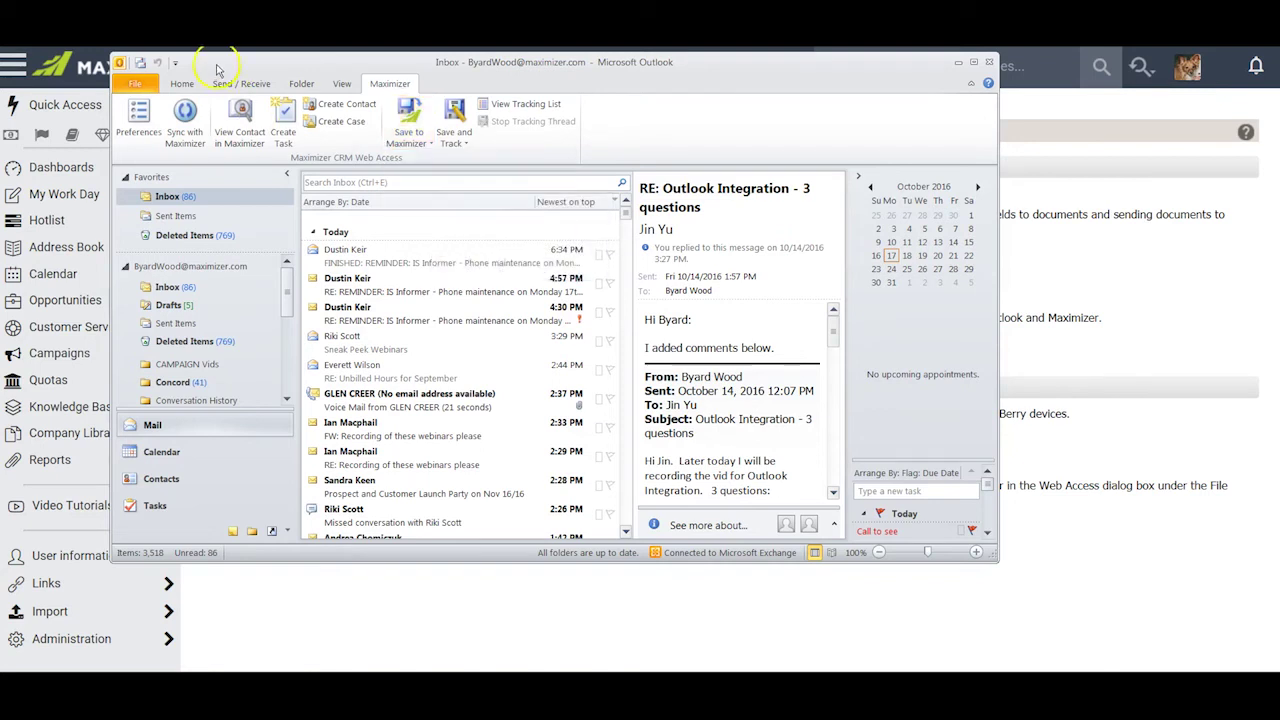
- Review the Home tab's Save to Maximizer options, including Address Book Entry, without saving
click(182, 88)
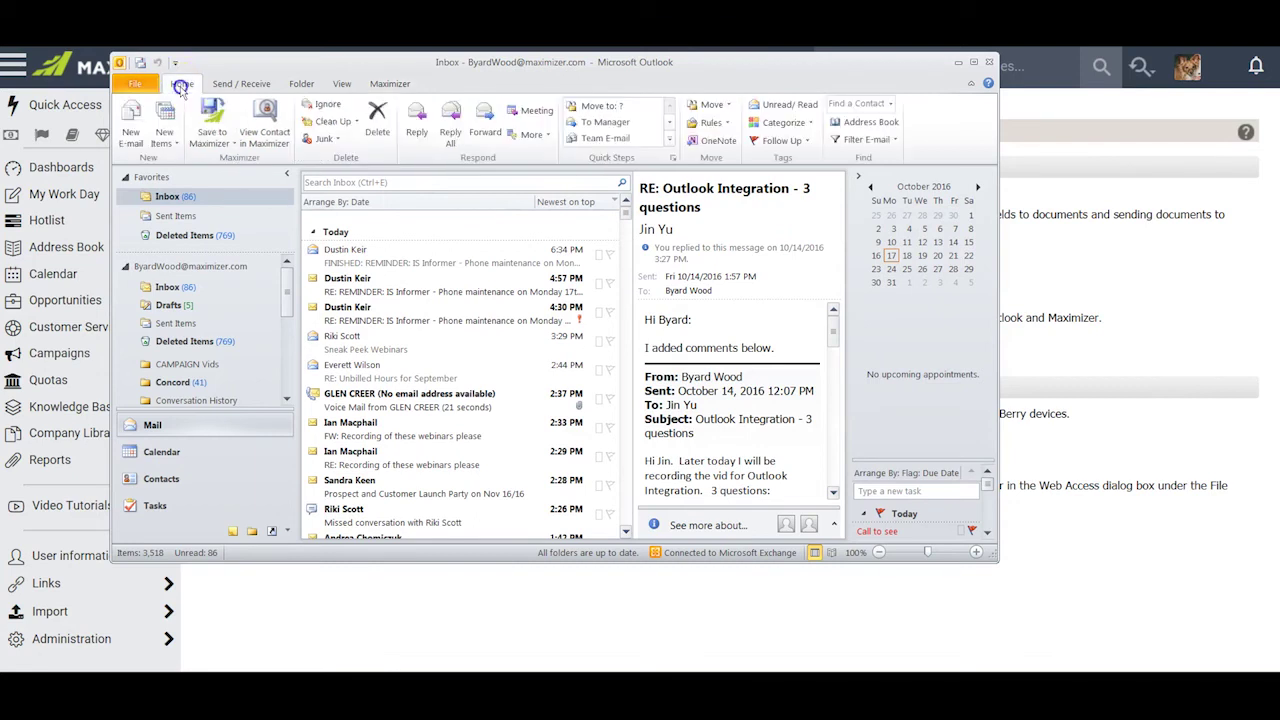
click(232, 146)
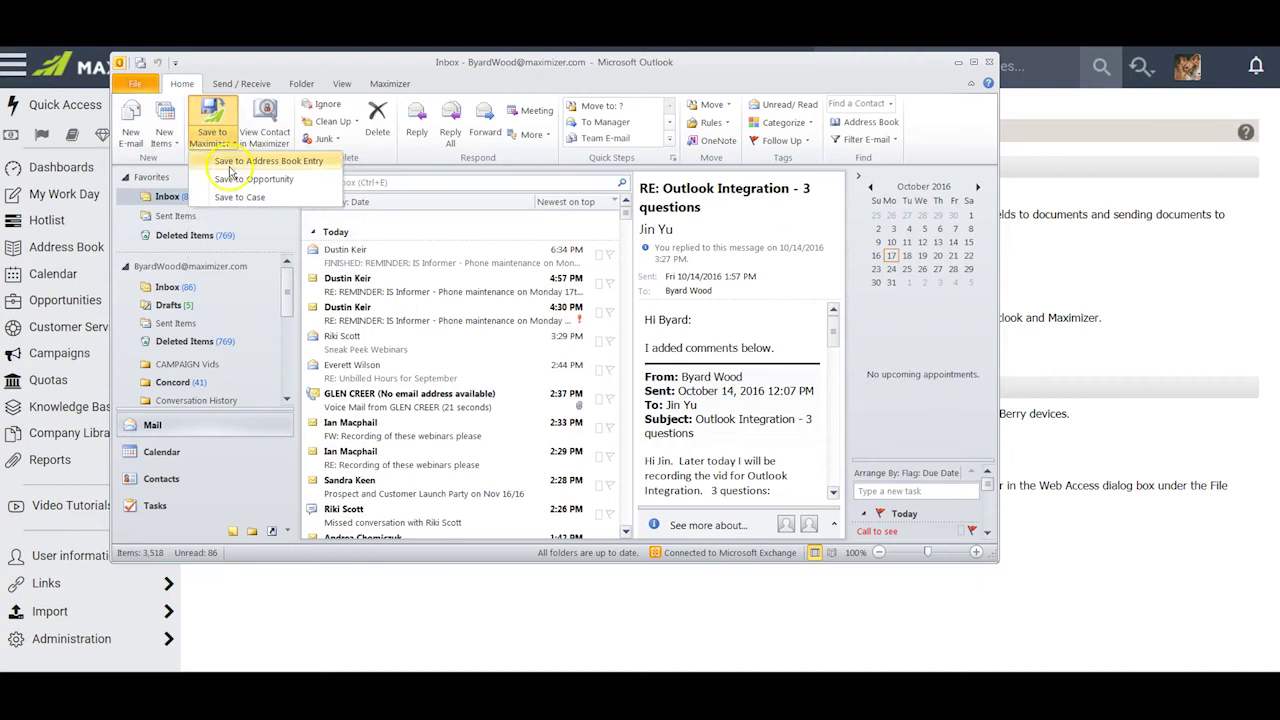
click(230, 156)
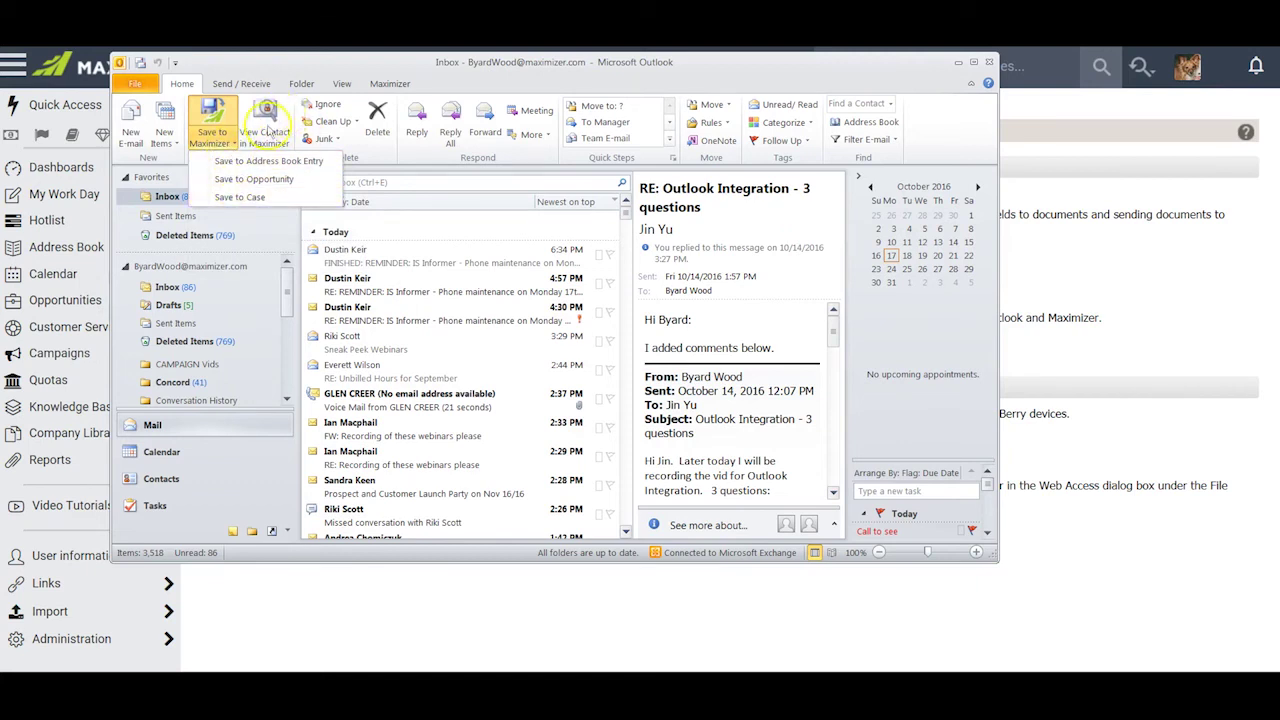
click(440, 78)
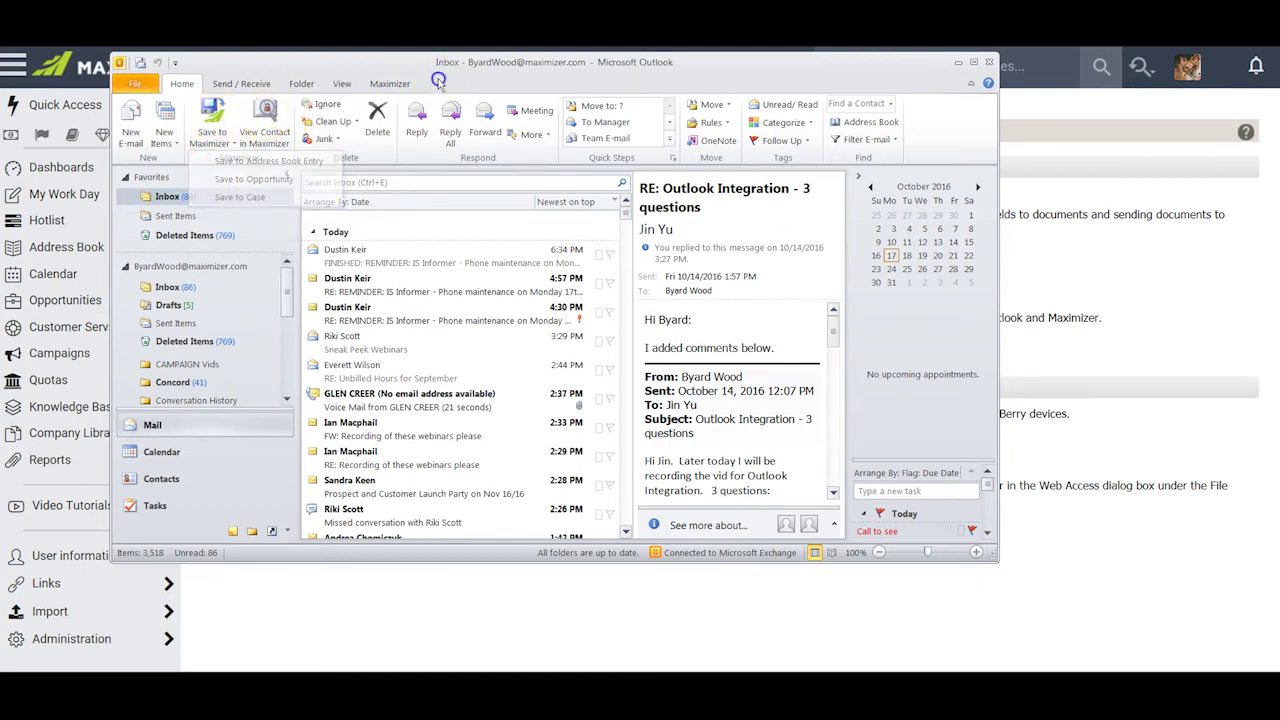
- Start a new email and check the To and Address Book pickers, cancelling without choosing anyone
click(133, 120)
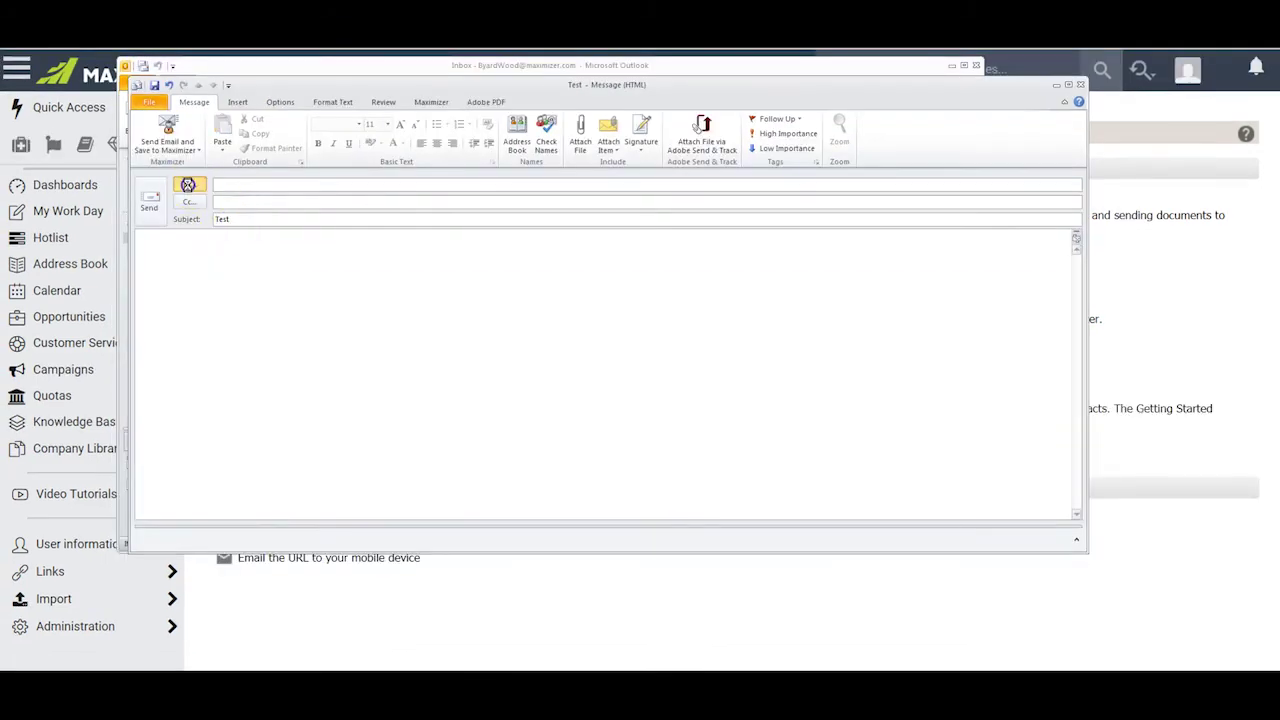
click(187, 184)
click(803, 469)
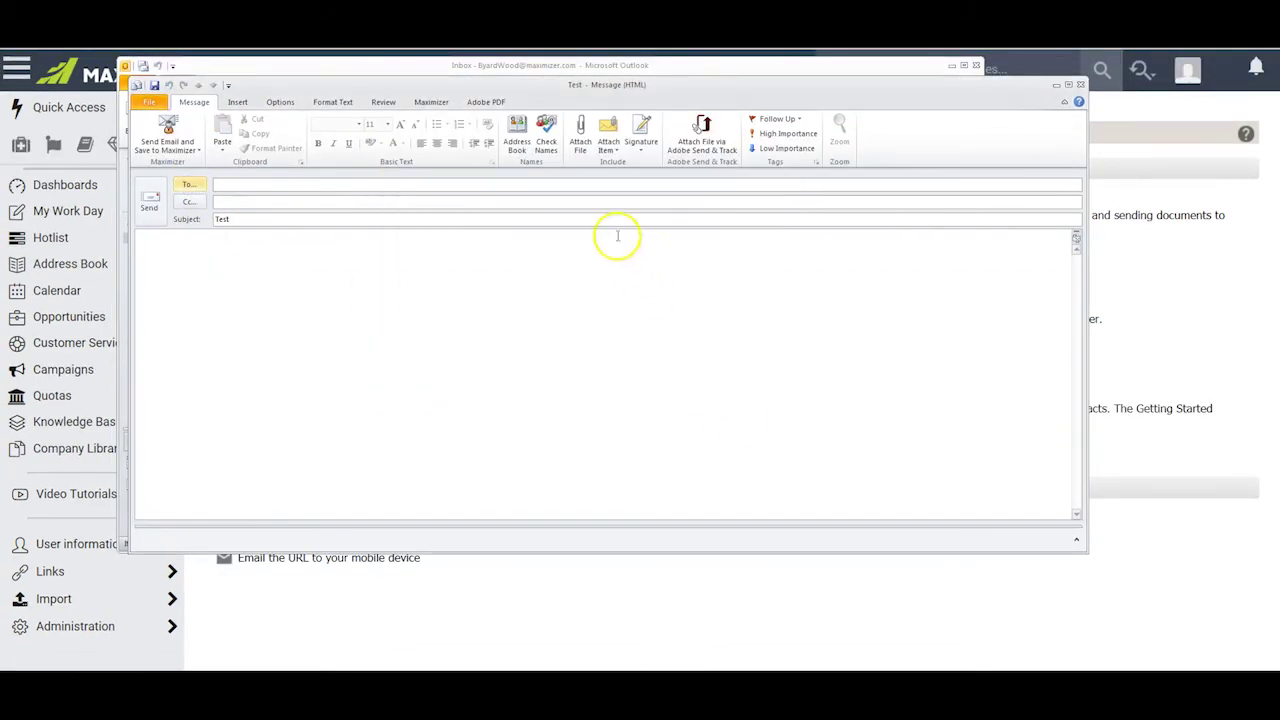
click(520, 135)
click(807, 468)
- Paste the Maximizer contact's e-mail address into the To field
click(235, 185)
right_click(235, 185)
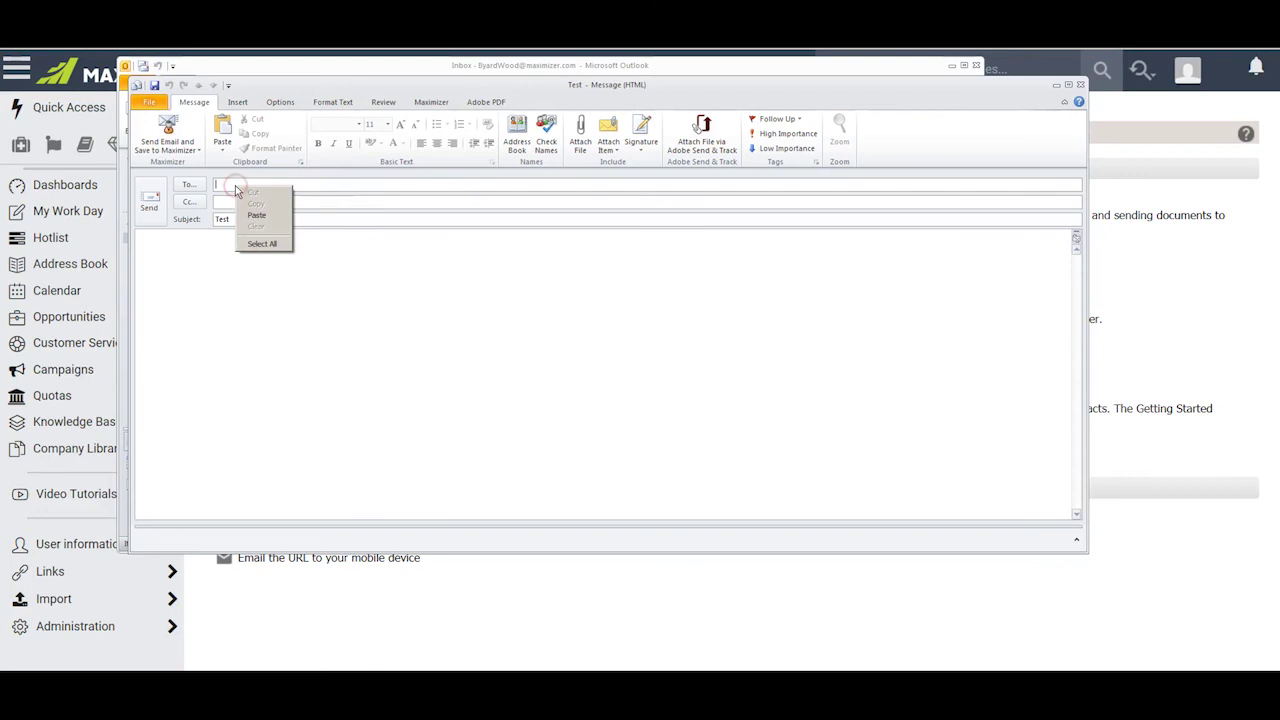
click(258, 215)
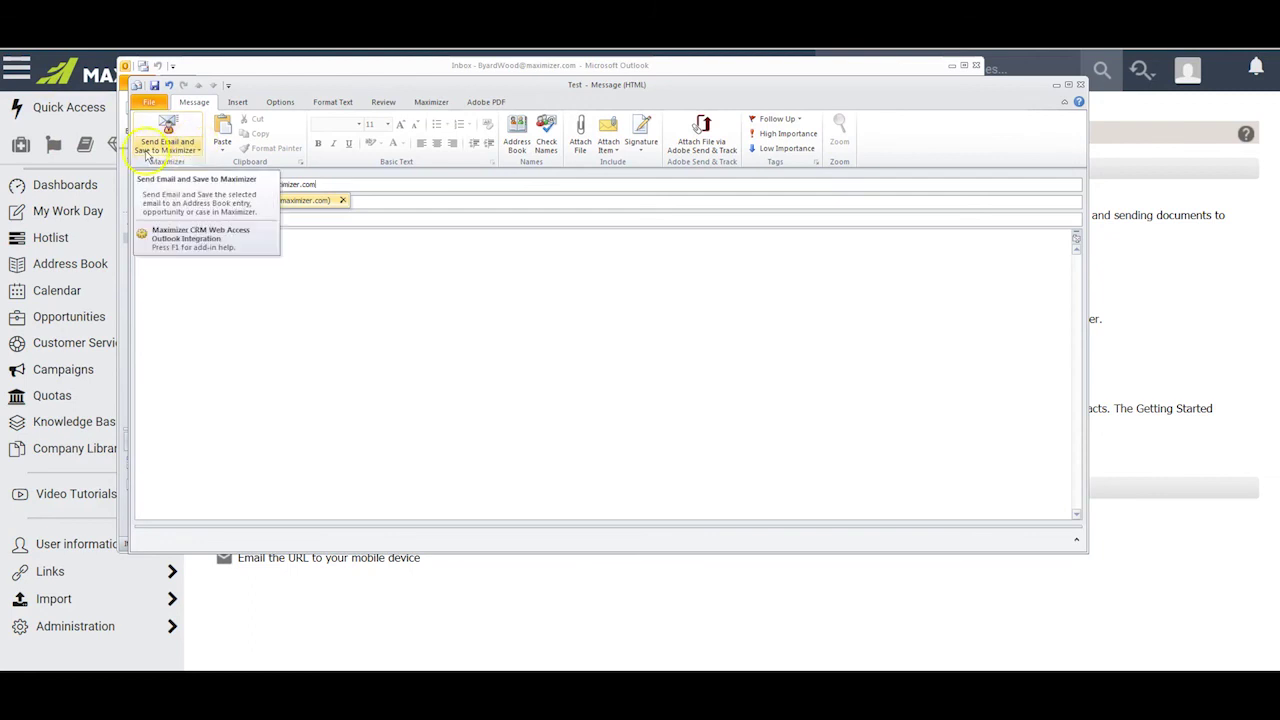
- Send the Test email with Send Email and Save to Contact, starting a new Maximizer entry for the recipient
click(200, 152)
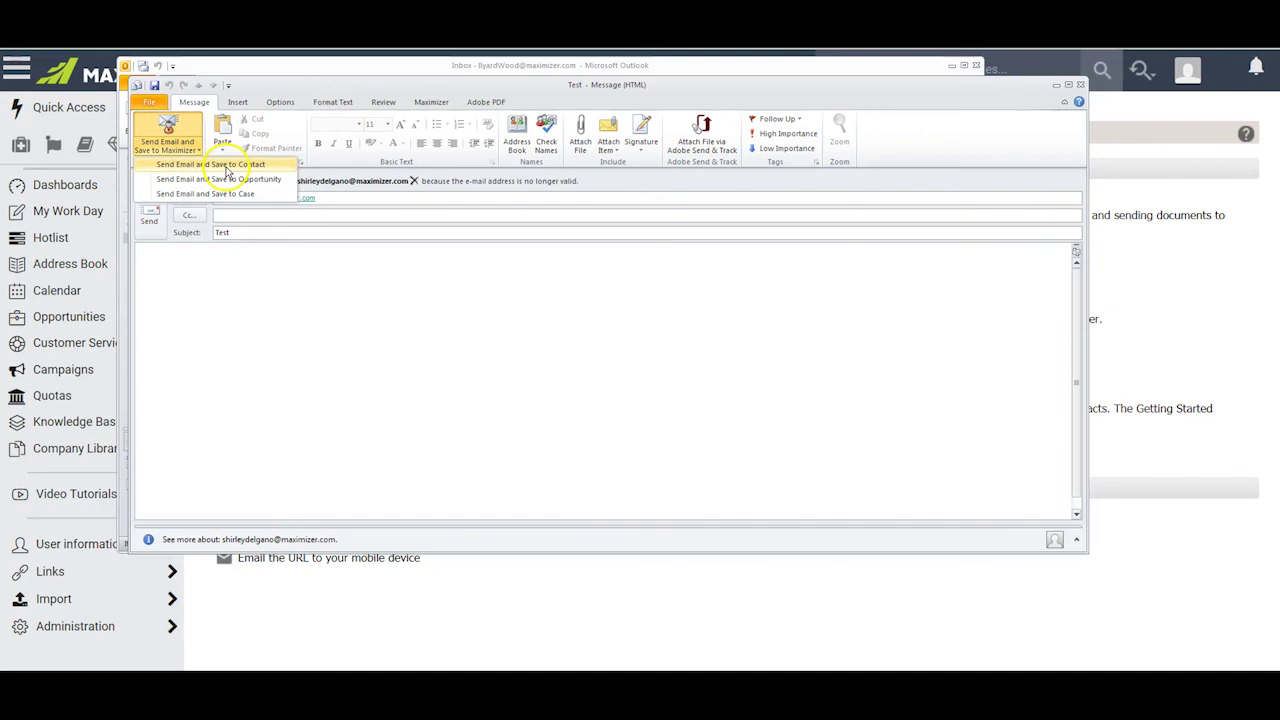
click(226, 165)
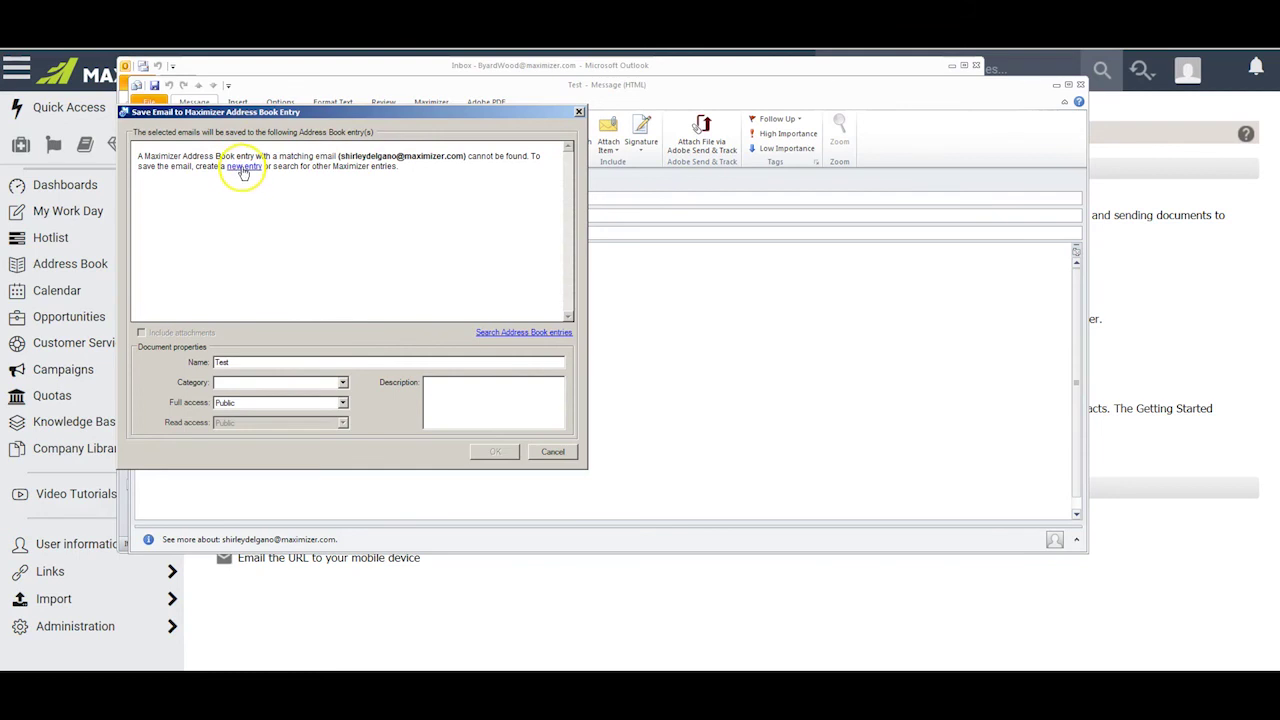
click(257, 251)
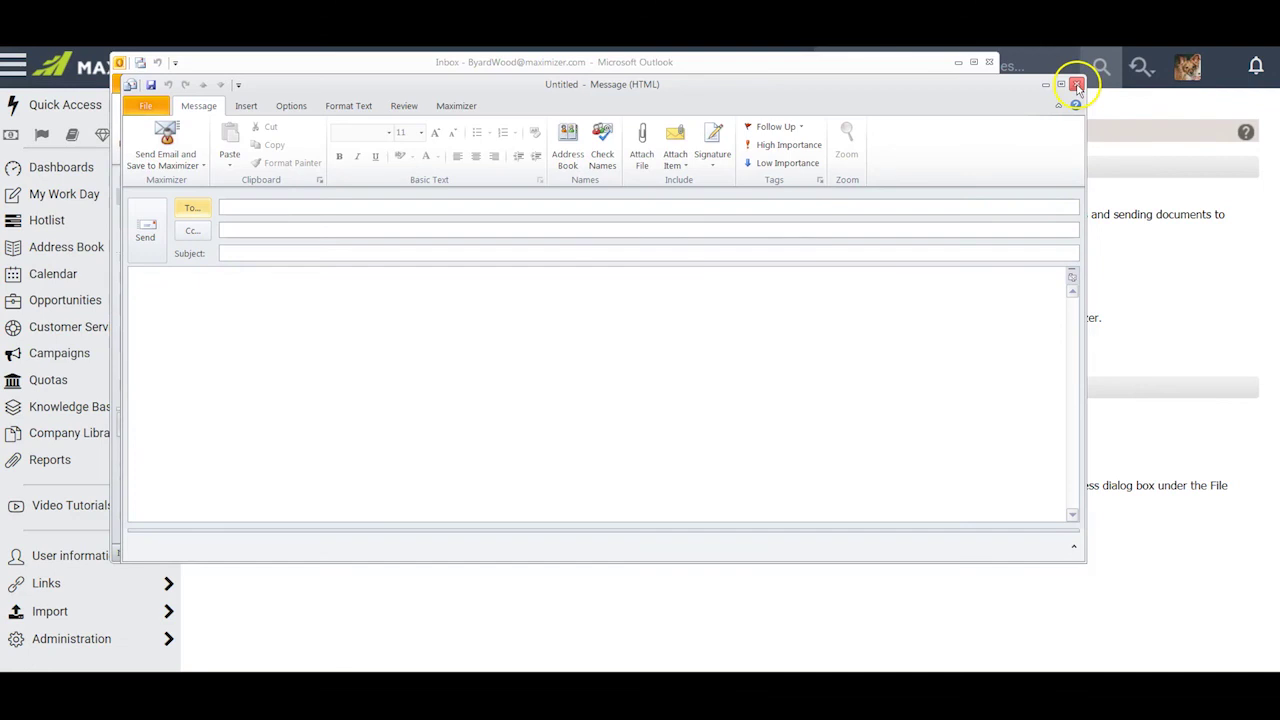
- Close the blank Untitled message and show the Maximizer ribbon commands in the inbox
click(1076, 85)
click(398, 84)
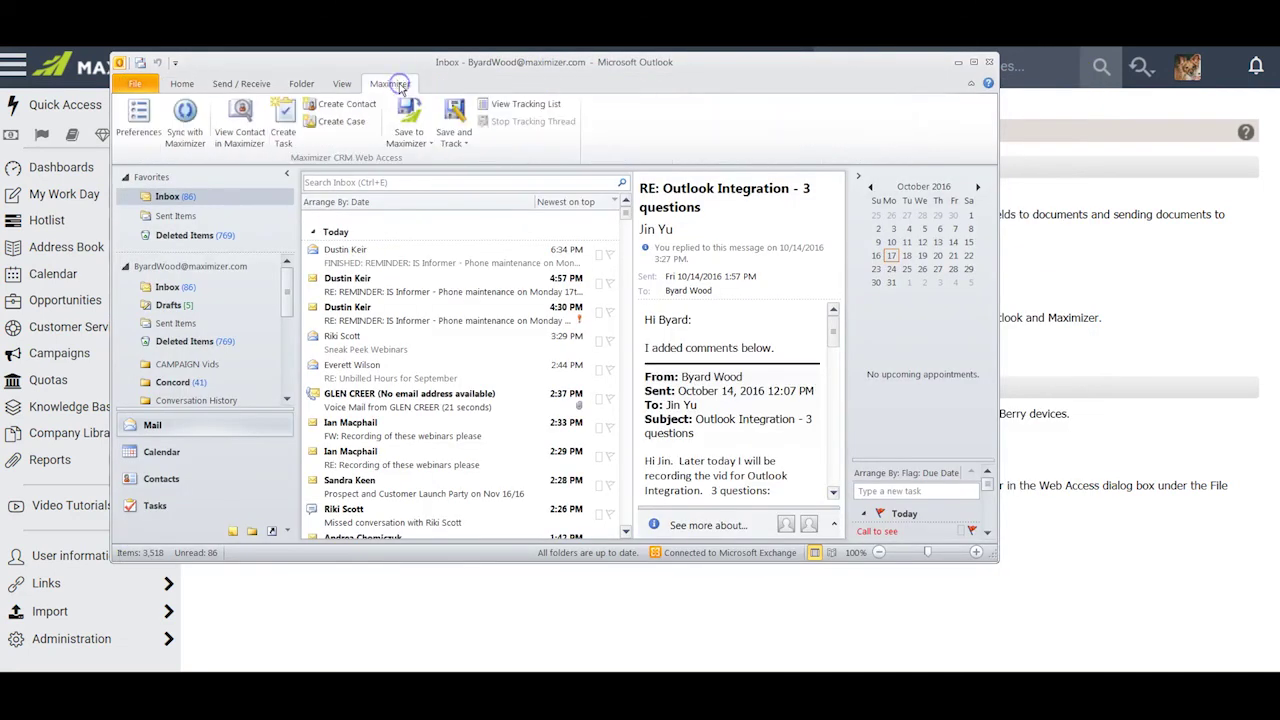